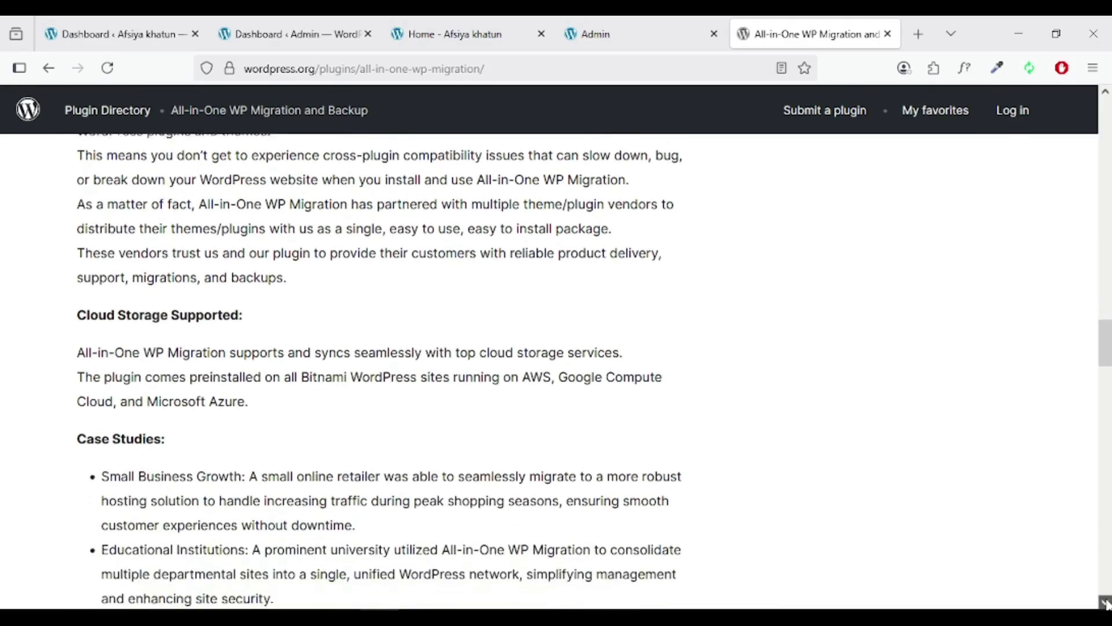
Look through the All-in-One WP Migration and Backup plugin page, from its description and videos back to the plugin title
{"action": "scroll", "coordinate": [1106, 603], "scroll_direction": "down", "scroll_amount": 10}
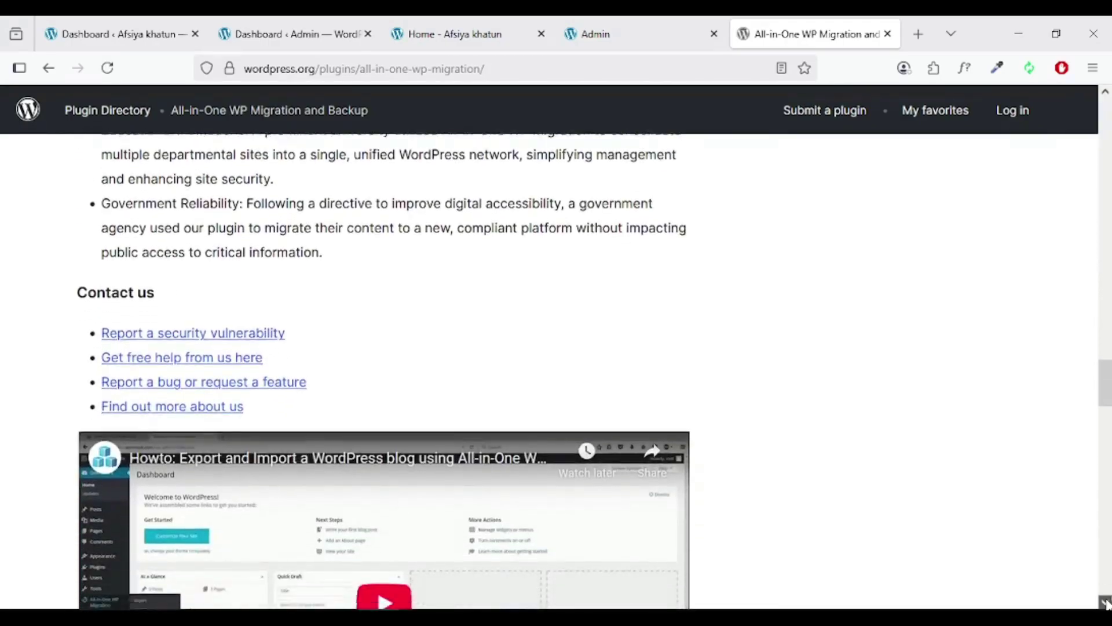
{"action": "scroll", "coordinate": [1107, 603], "scroll_direction": "down", "scroll_amount": 6}
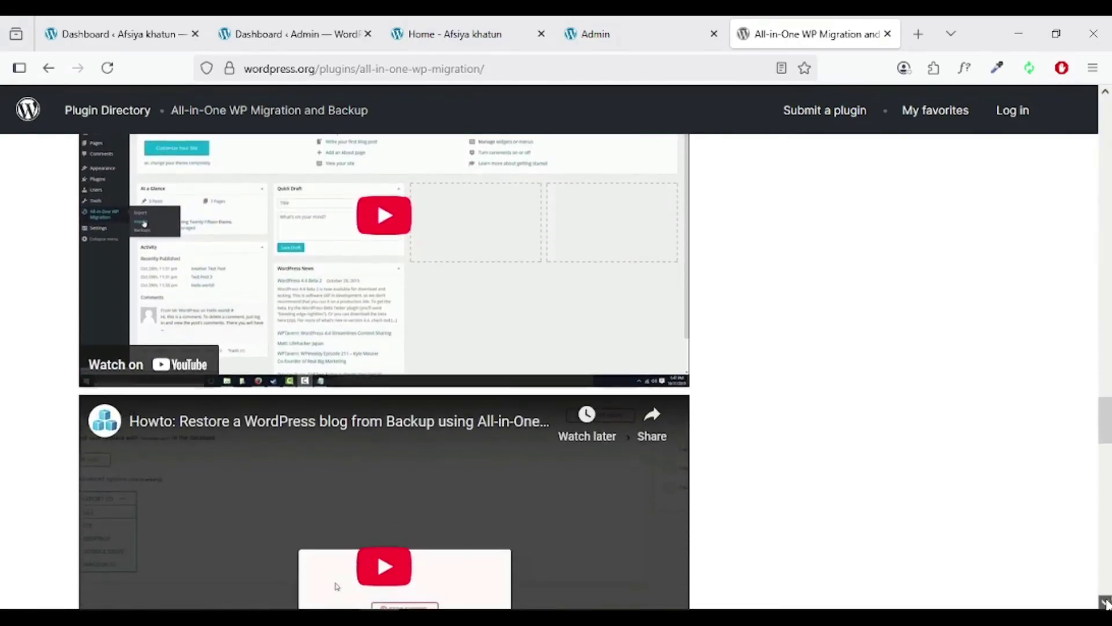
{"action": "left_click_drag", "start_coordinate": [1107, 443], "coordinate": [1107, 119]}
{"action": "scroll", "coordinate": [371, 323], "scroll_direction": "down", "scroll_amount": 4}
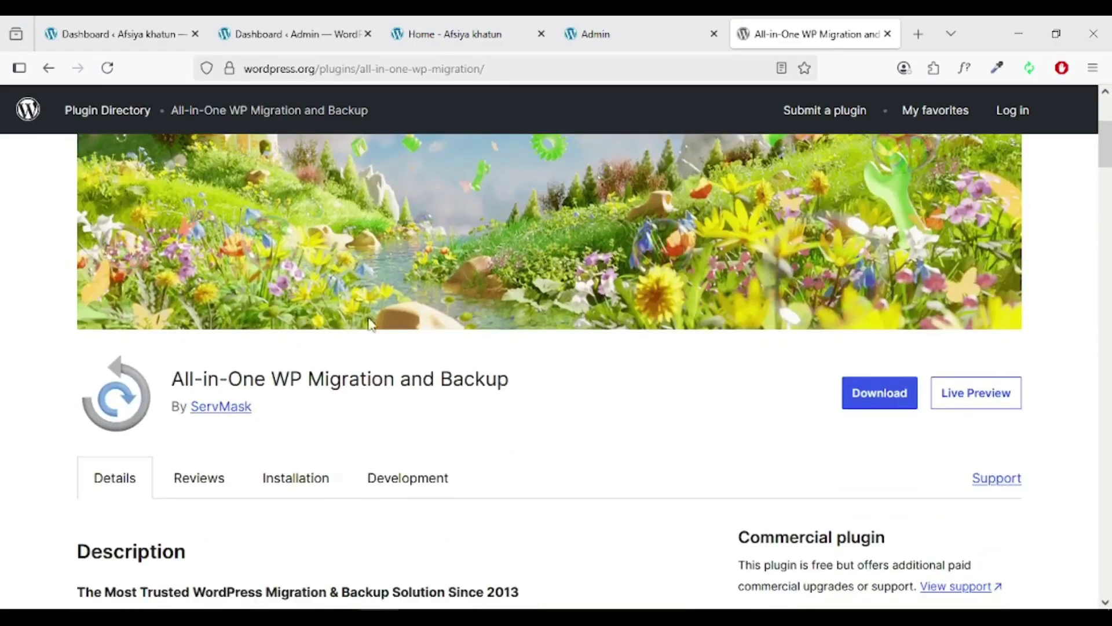
{"action": "scroll", "coordinate": [225, 364], "scroll_direction": "down", "scroll_amount": 3}
{"action": "scroll", "coordinate": [224, 356], "scroll_direction": "up", "scroll_amount": 2}
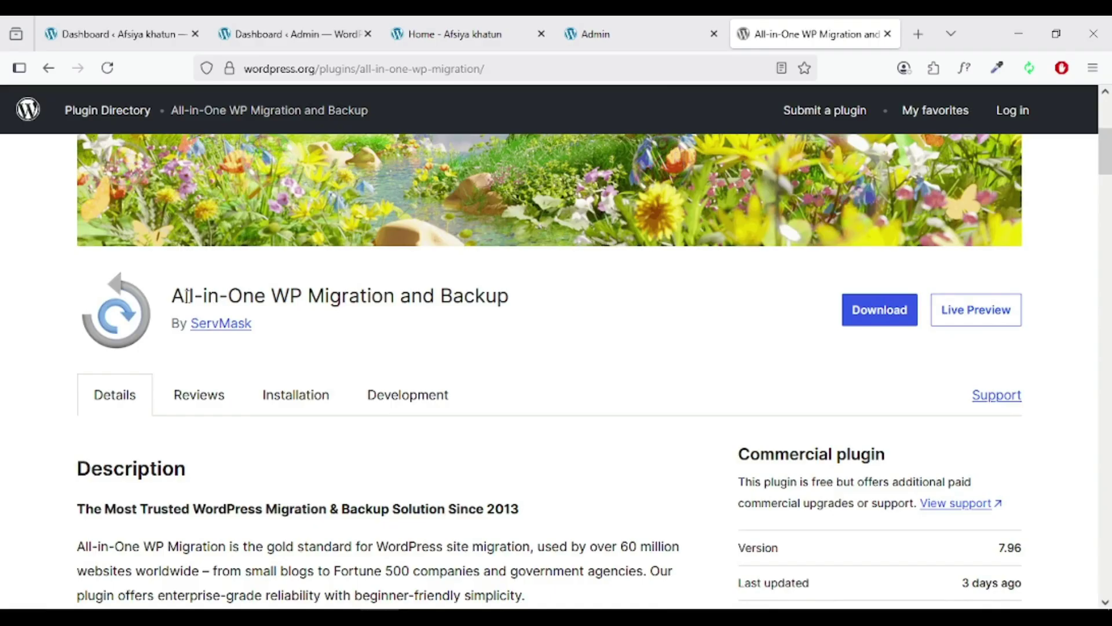
{"action": "left_click_drag", "start_coordinate": [167, 301], "coordinate": [556, 300]}
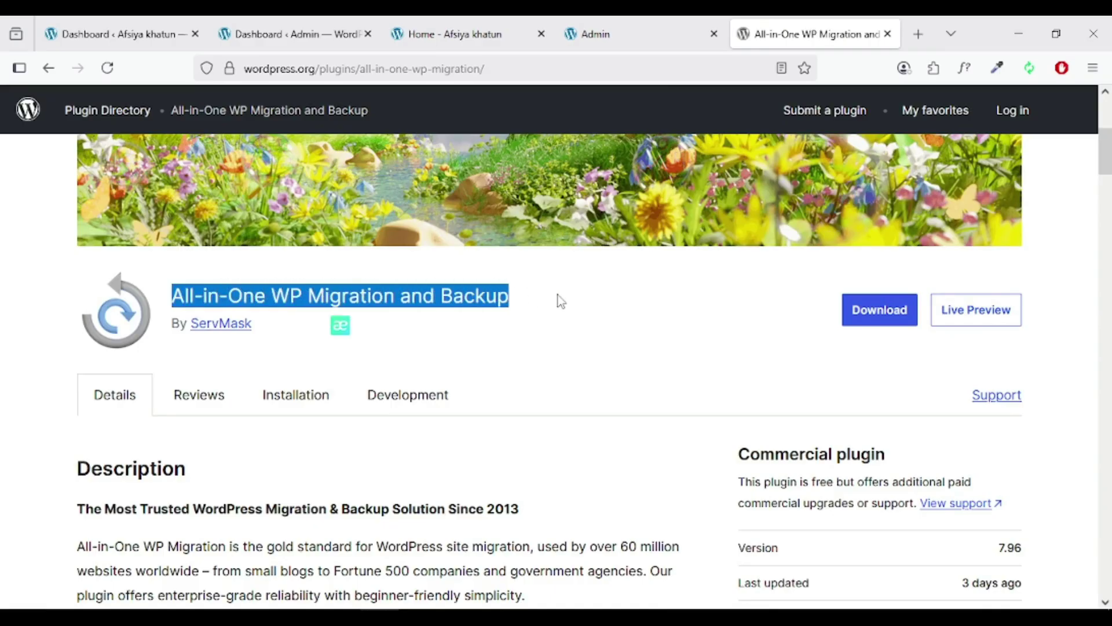
{"action": "left_click", "coordinate": [560, 300]}
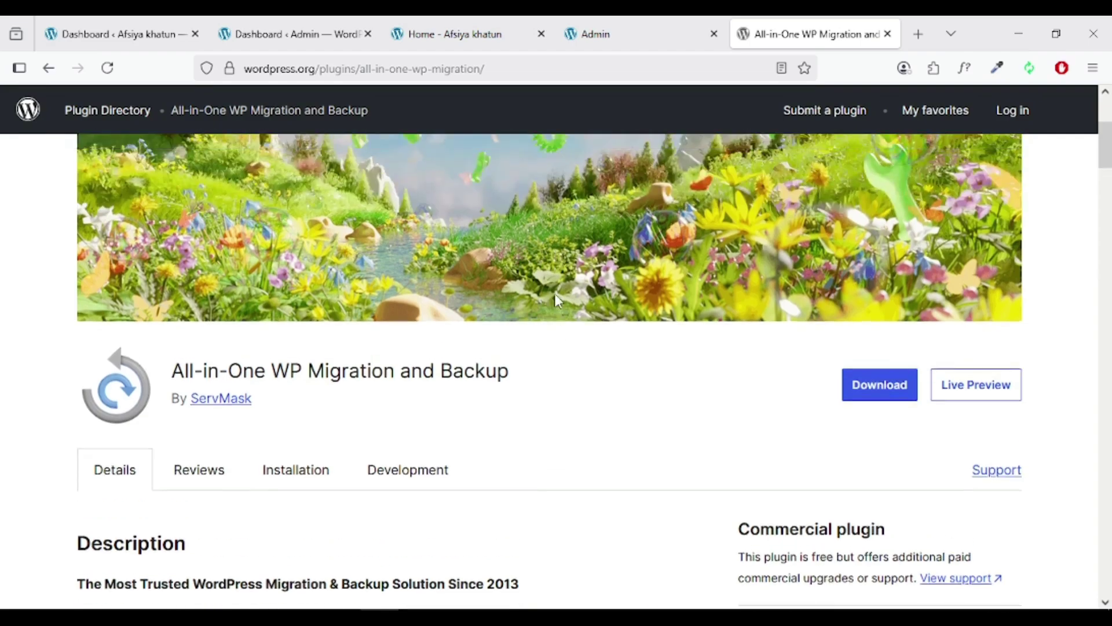
{"action": "scroll", "coordinate": [557, 296], "scroll_direction": "up", "scroll_amount": 5}
{"action": "scroll", "coordinate": [556, 296], "scroll_direction": "down", "scroll_amount": 4}
{"action": "scroll", "coordinate": [556, 298], "scroll_direction": "down", "scroll_amount": 3}
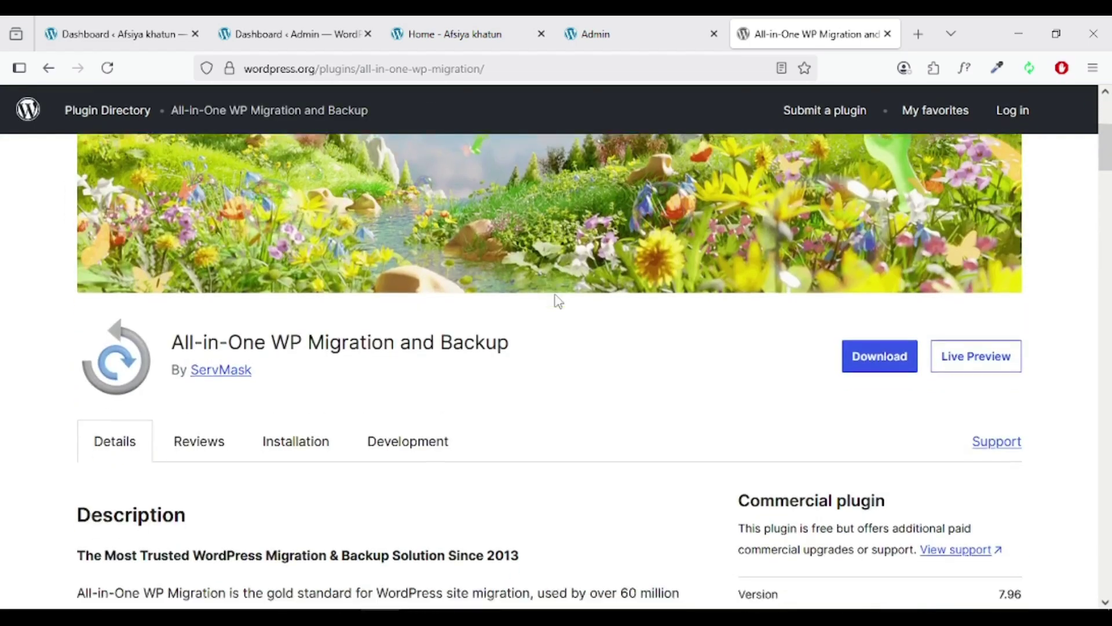
{"action": "scroll", "coordinate": [530, 313], "scroll_direction": "down", "scroll_amount": 1}
{"action": "scroll", "coordinate": [533, 317], "scroll_direction": "down", "scroll_amount": 1}
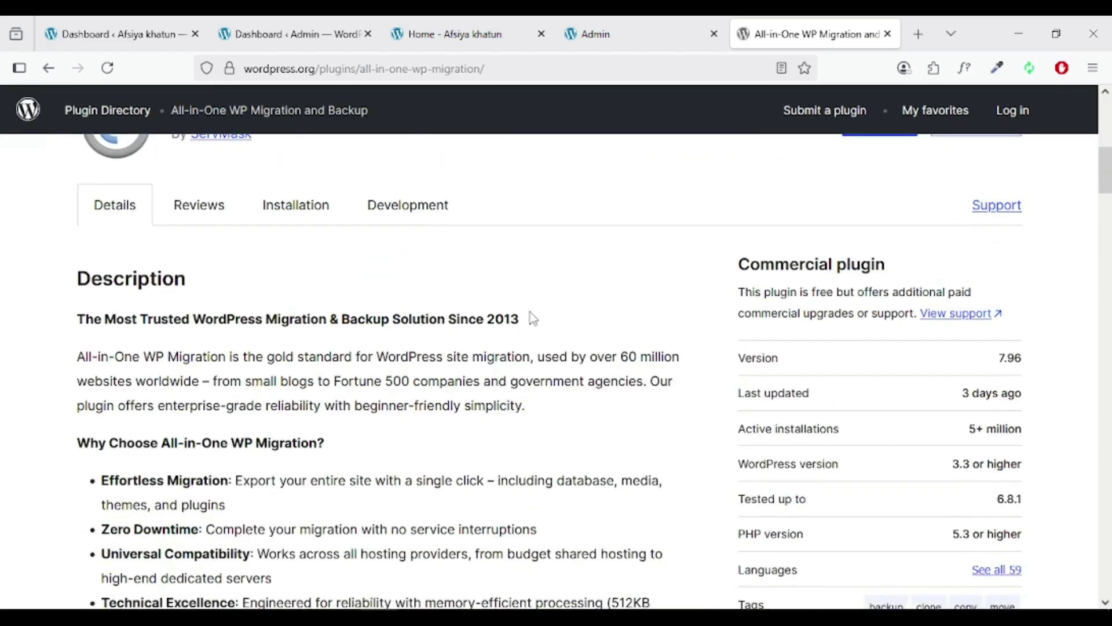
Check the plugin's active installations, compatibility details and user ratings on its plugin directory page
{"action": "scroll", "coordinate": [536, 305], "scroll_direction": "down", "scroll_amount": 1}
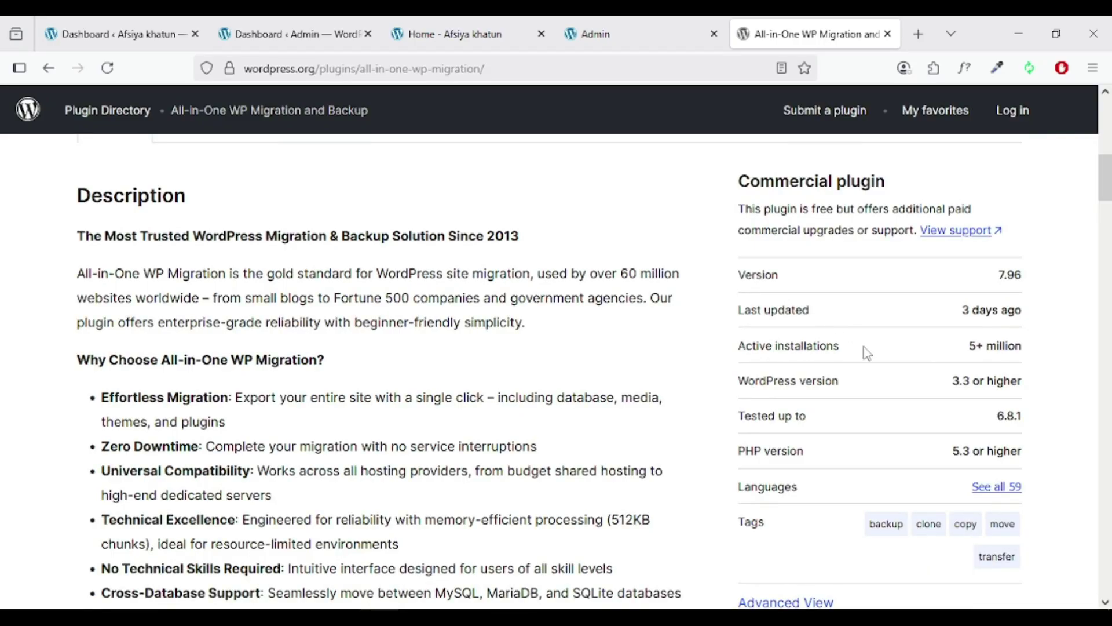
{"action": "left_click_drag", "start_coordinate": [742, 346], "coordinate": [852, 346]}
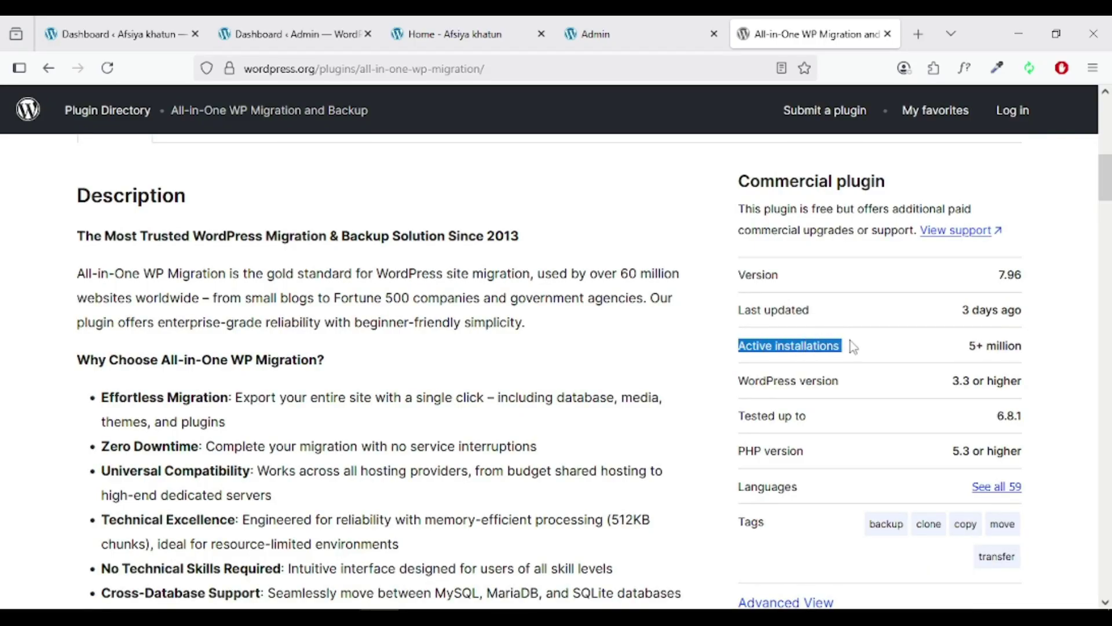
{"action": "left_click", "coordinate": [858, 357]}
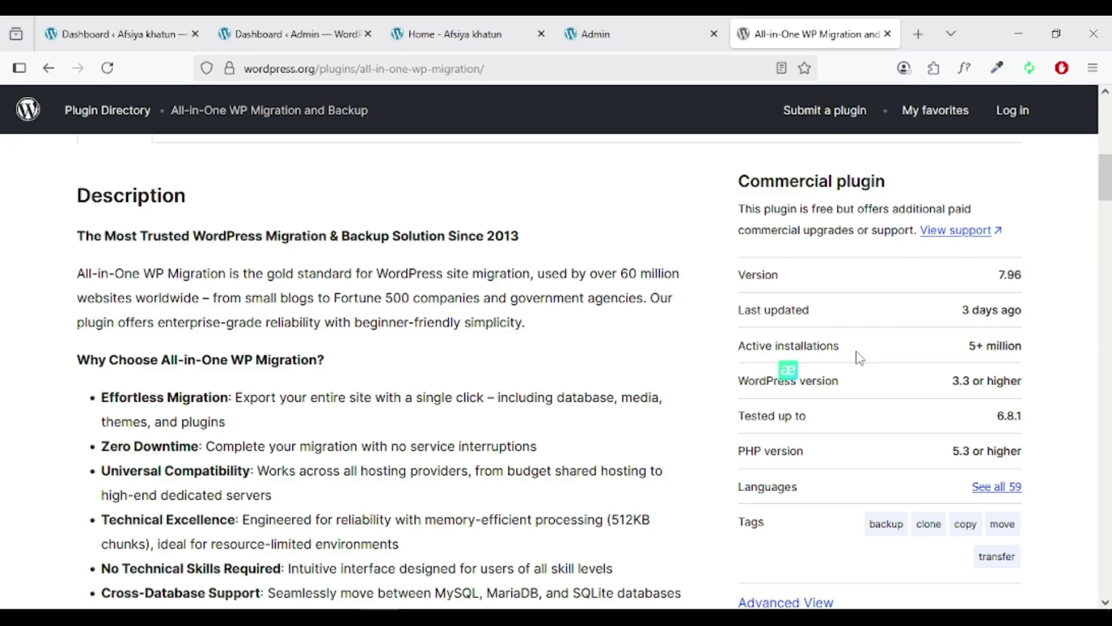
{"action": "mouse_move", "coordinate": [974, 348]}
{"action": "left_mouse_down"}
{"action": "mouse_move", "coordinate": [1038, 355]}
{"action": "mouse_move", "coordinate": [963, 347]}
{"action": "mouse_move", "coordinate": [975, 346]}
{"action": "left_mouse_up"}
{"action": "left_click", "coordinate": [961, 350]}
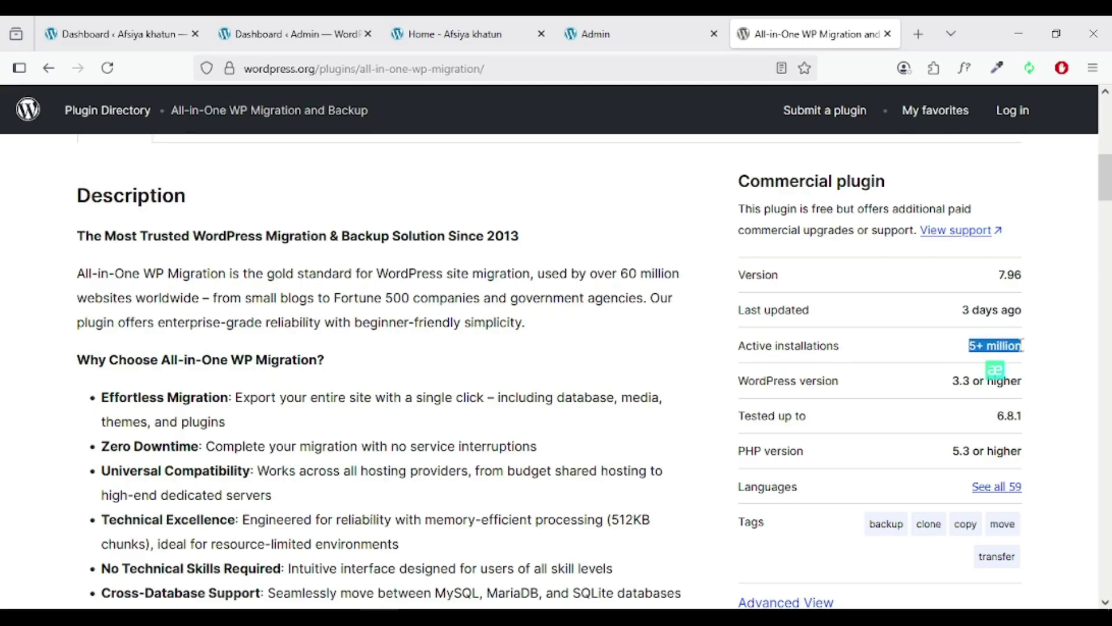
{"action": "left_click", "coordinate": [1024, 346]}
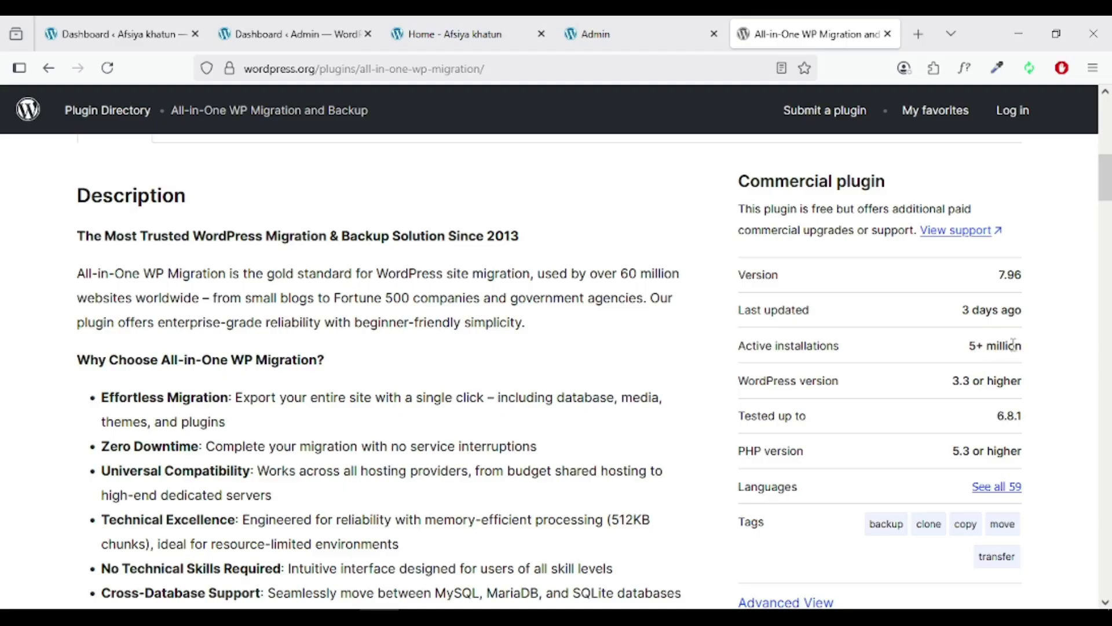
{"action": "scroll", "coordinate": [867, 401], "scroll_direction": "down", "scroll_amount": 2}
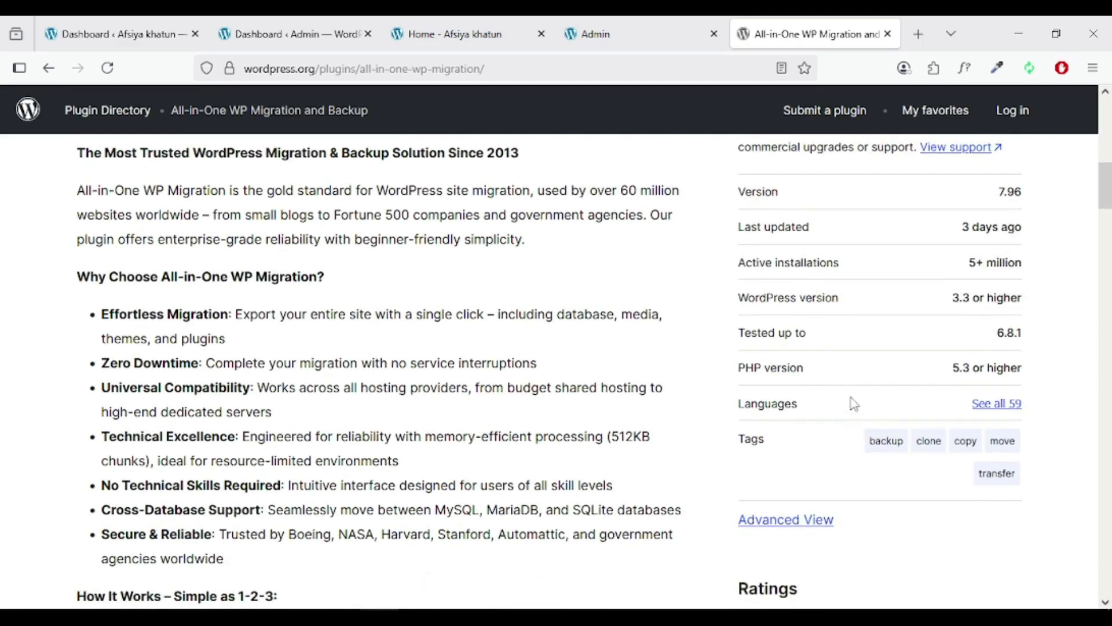
{"action": "scroll", "coordinate": [849, 407], "scroll_direction": "down", "scroll_amount": 6}
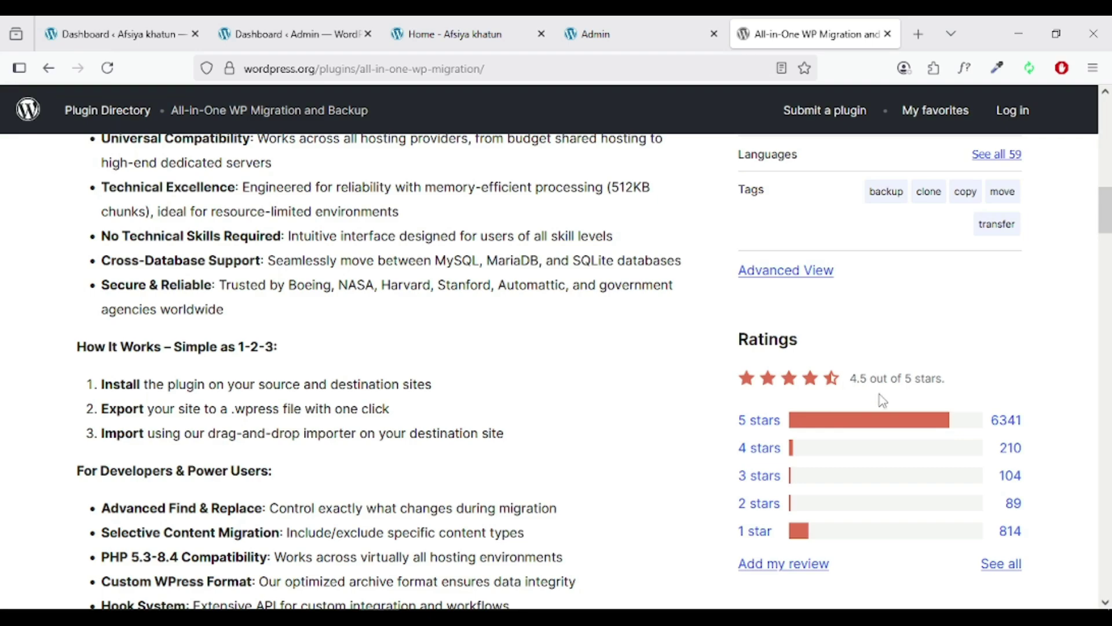
{"action": "scroll", "coordinate": [852, 432], "scroll_direction": "down", "scroll_amount": 2}
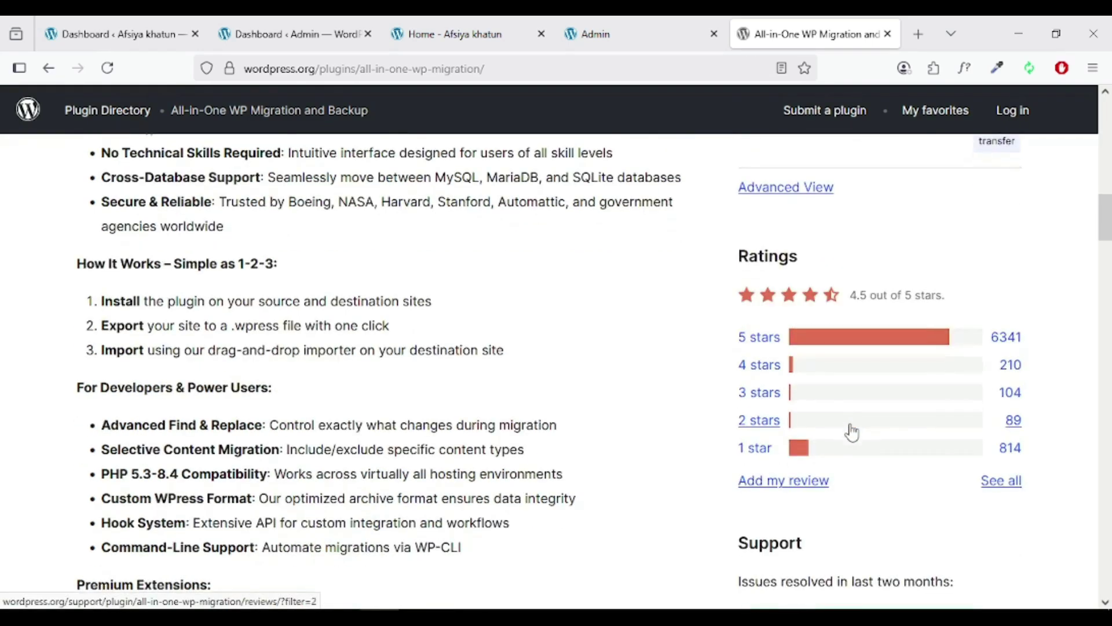
{"action": "scroll", "coordinate": [851, 432], "scroll_direction": "up", "scroll_amount": 15}
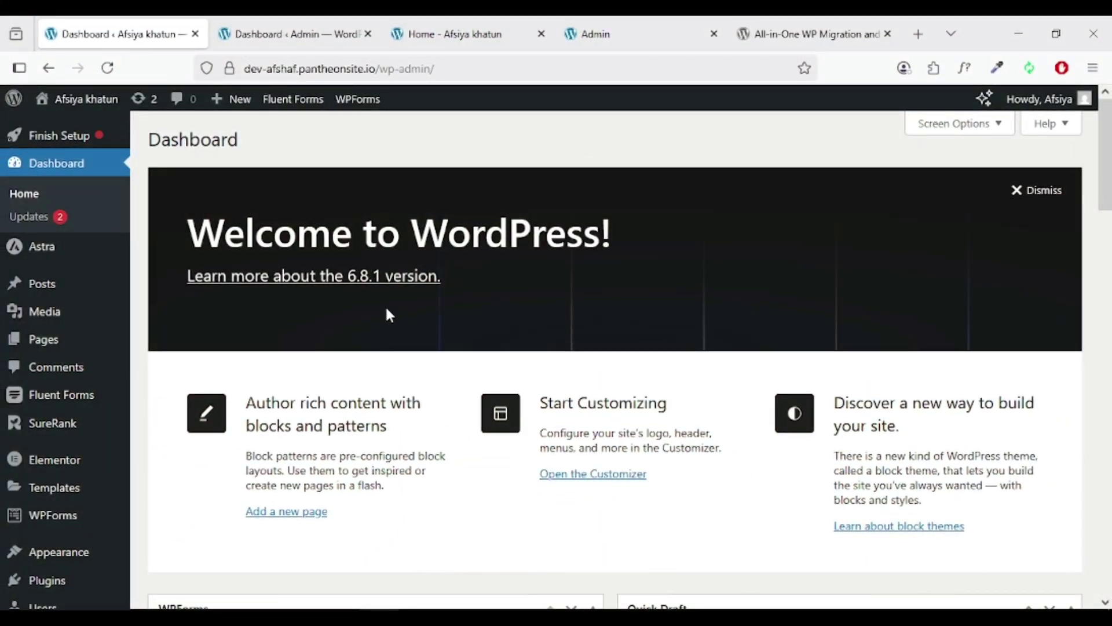
In the source site's WordPress admin, open the page for adding plugins and search for "all in one"
{"action": "scroll", "coordinate": [59, 562], "scroll_direction": "down", "scroll_amount": 3}
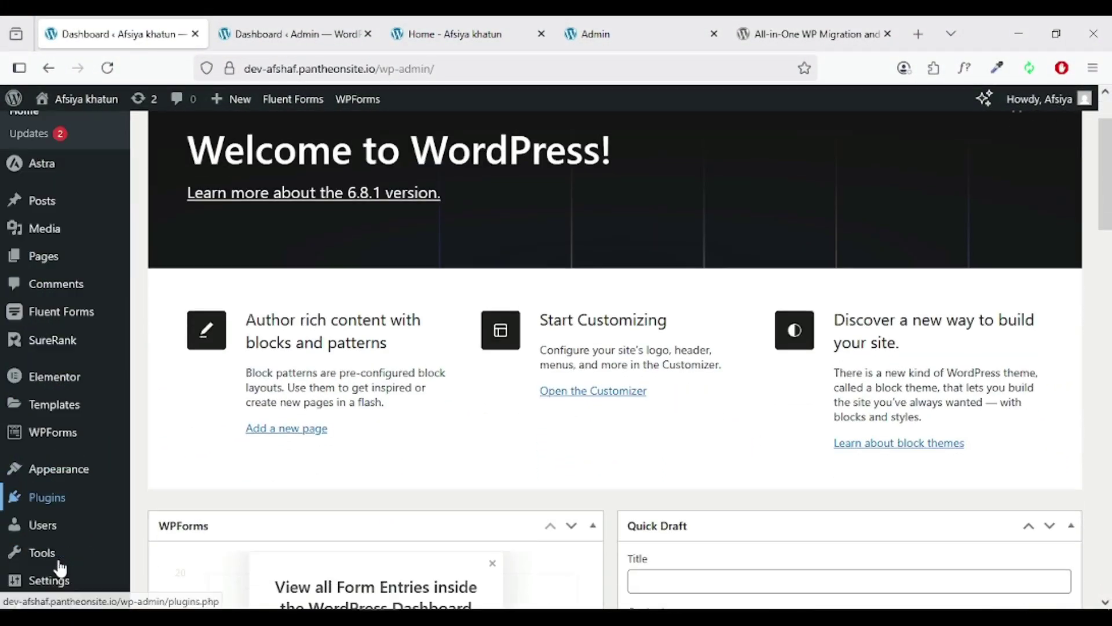
{"action": "scroll", "coordinate": [60, 567], "scroll_direction": "down", "scroll_amount": 5}
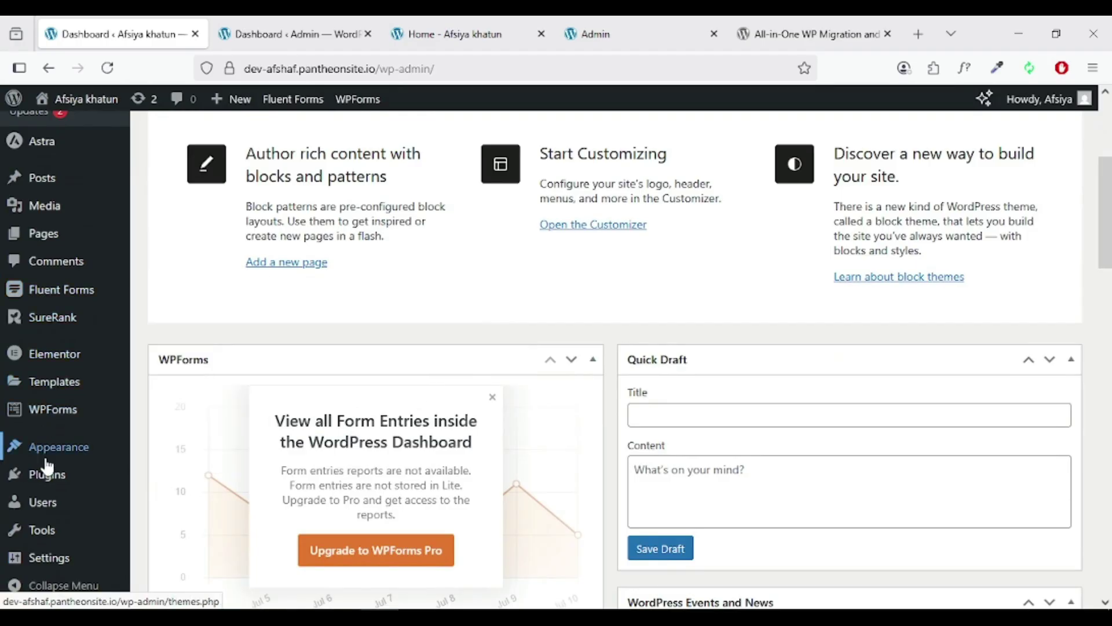
{"action": "mouse_move", "coordinate": [48, 474]}
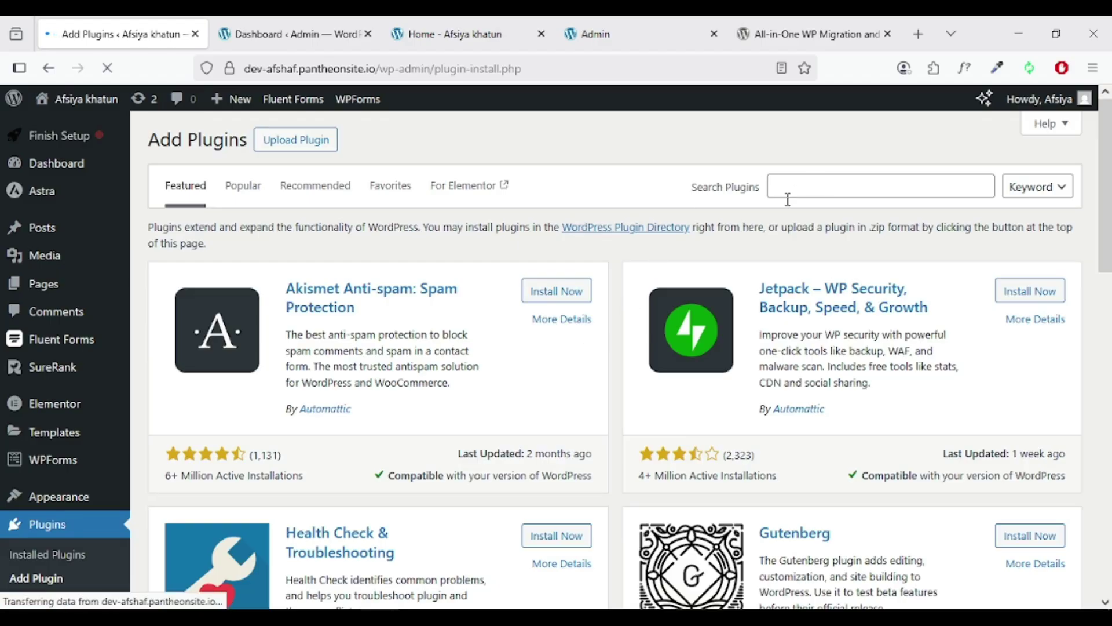
{"action": "left_click", "coordinate": [811, 182]}
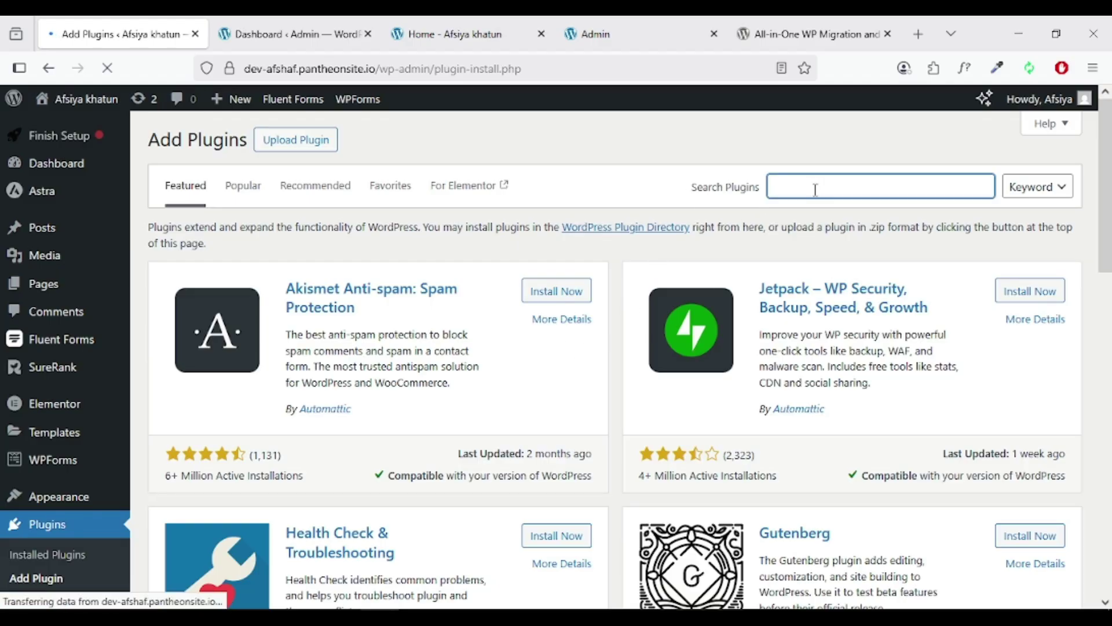
{"action": "type", "text": "all"}
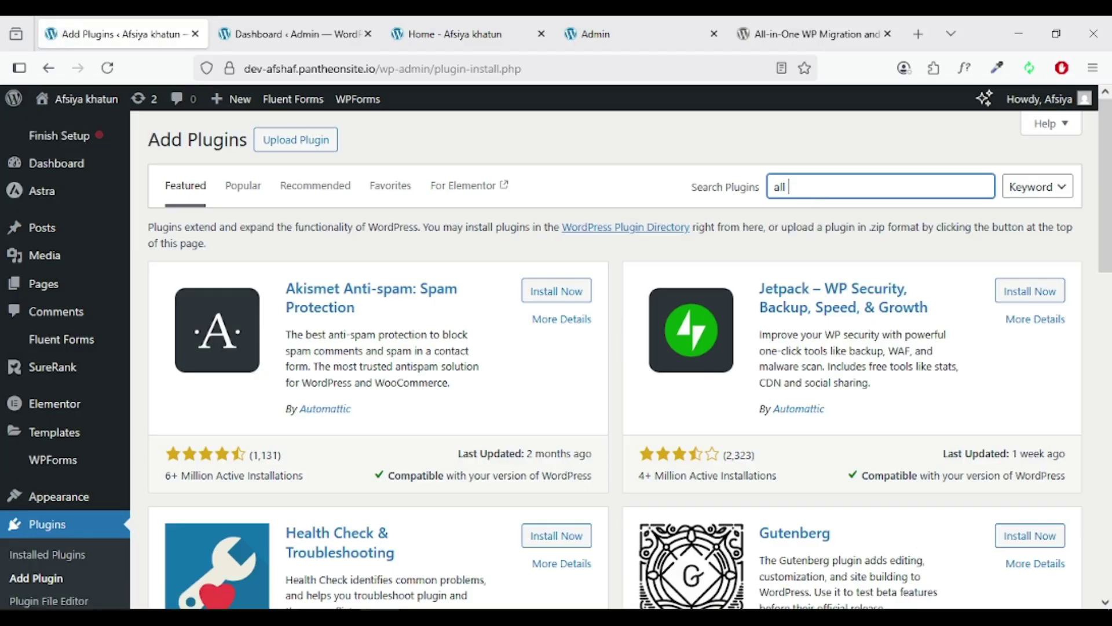
{"action": "type", "text": " in"}
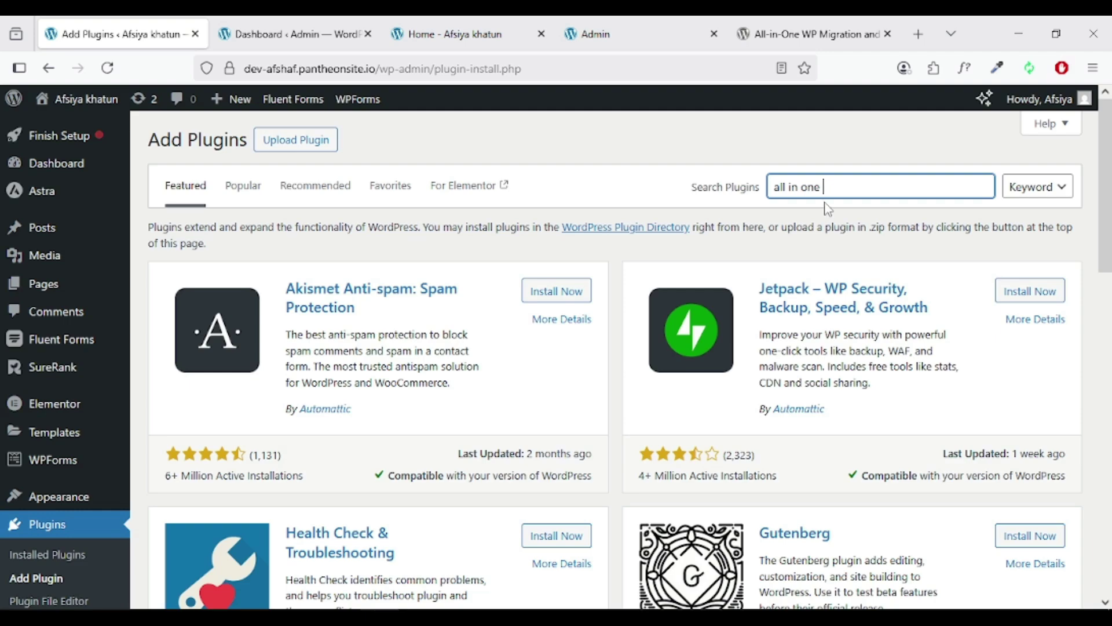
{"action": "type", "text": " one"}
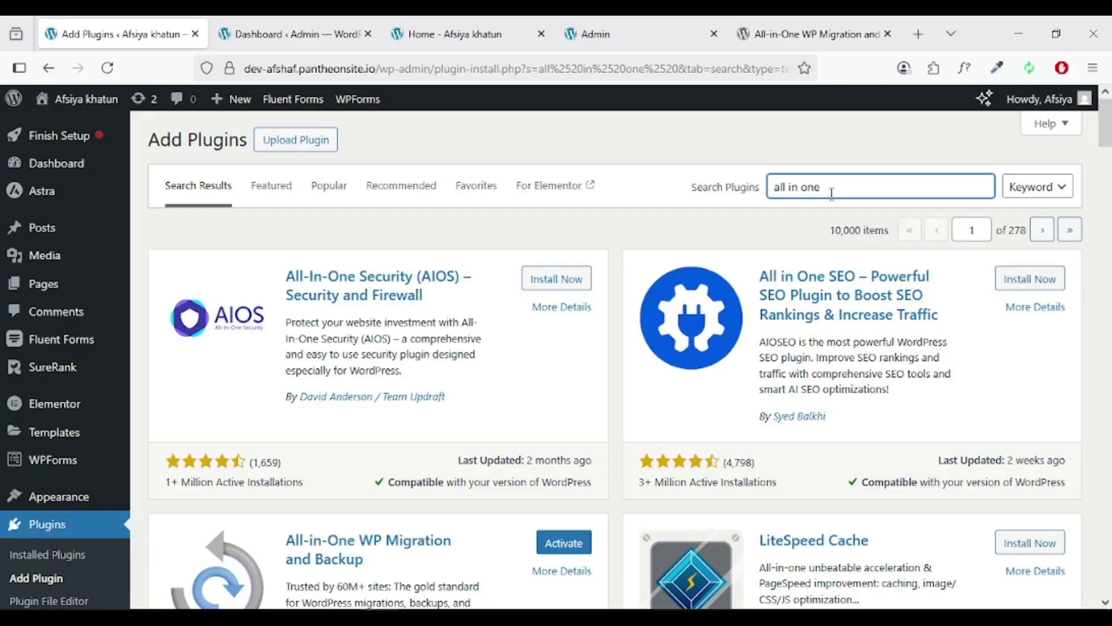
Activate the All-in-One WP Migration and Backup plugin from the search results
{"action": "scroll", "coordinate": [793, 342], "scroll_direction": "down", "scroll_amount": 2}
{"action": "scroll", "coordinate": [793, 342], "scroll_direction": "down", "scroll_amount": 2}
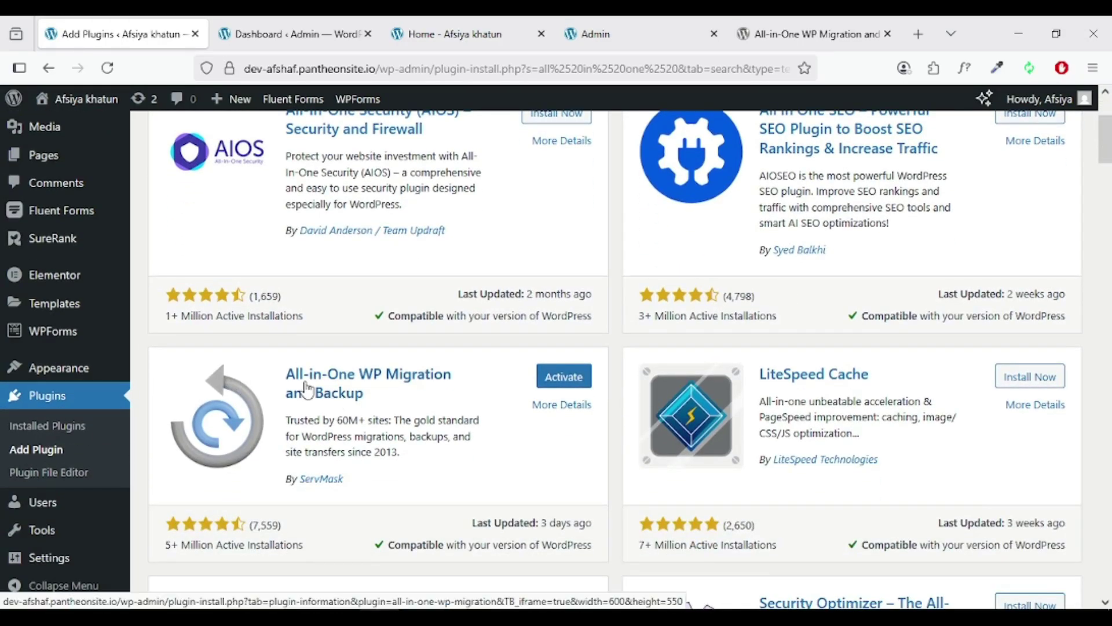
{"action": "left_click", "coordinate": [574, 386]}
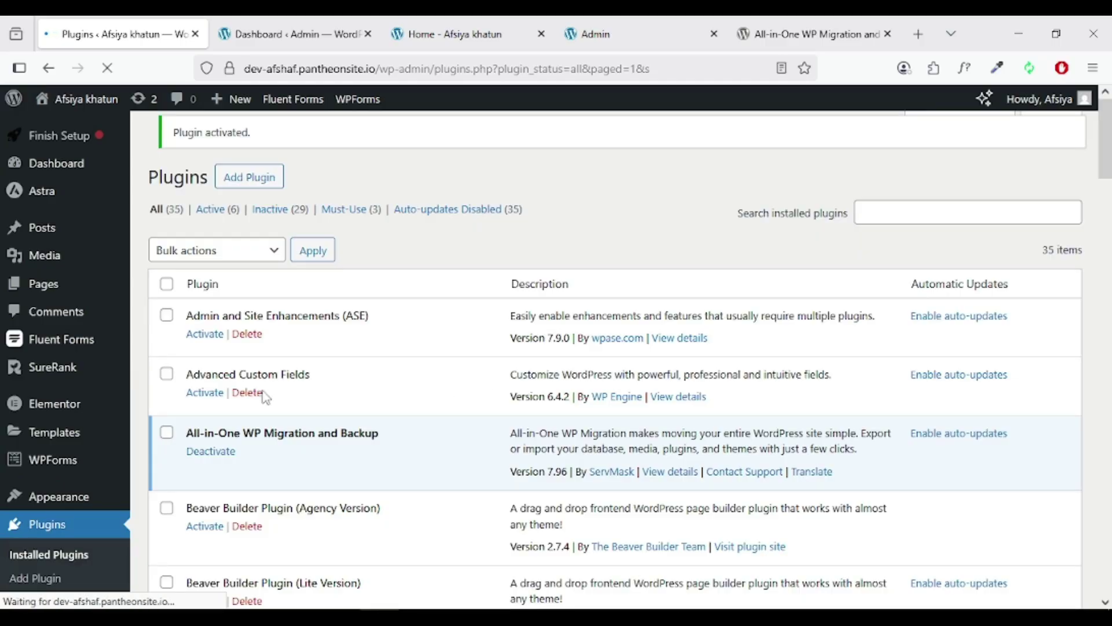
{"action": "scroll", "coordinate": [51, 392], "scroll_direction": "down", "scroll_amount": 1}
{"action": "scroll", "coordinate": [51, 392], "scroll_direction": "down", "scroll_amount": 3}
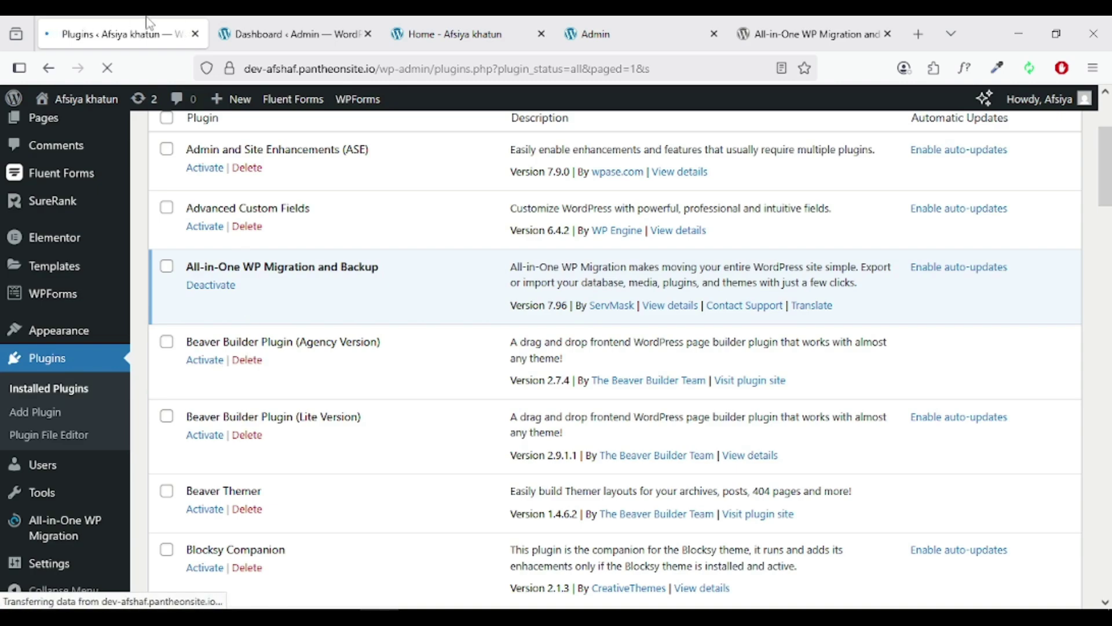
Examine the source site's home page from the hero to the selected work section, and the destination site's blog page
{"action": "left_click", "coordinate": [444, 23]}
{"action": "scroll", "coordinate": [423, 255], "scroll_direction": "down", "scroll_amount": 3}
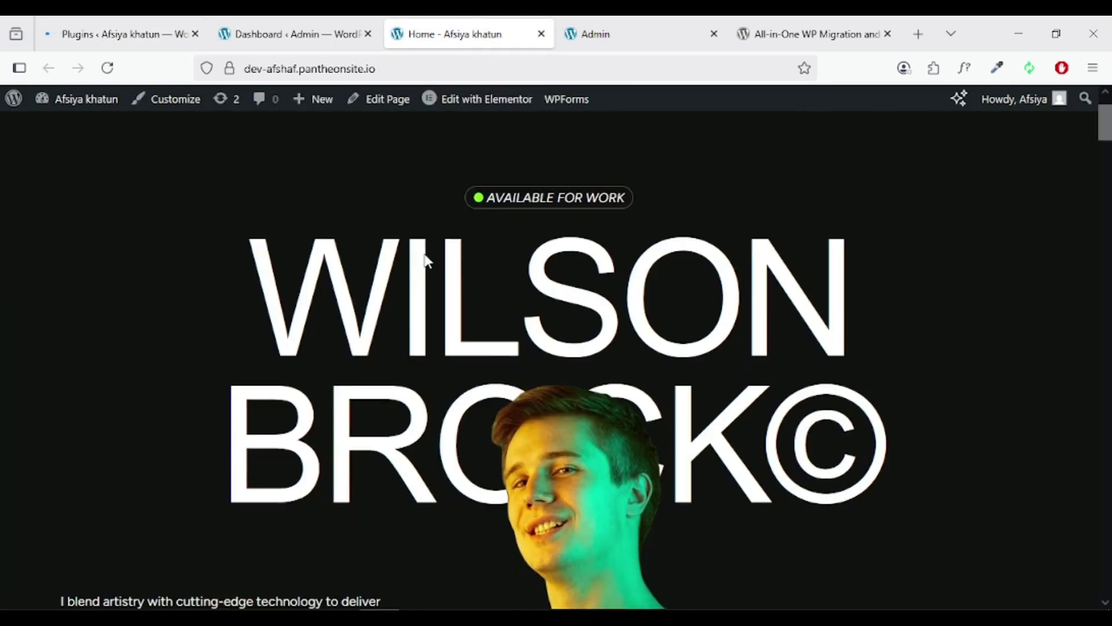
{"action": "scroll", "coordinate": [556, 360], "scroll_direction": "down", "scroll_amount": 15}
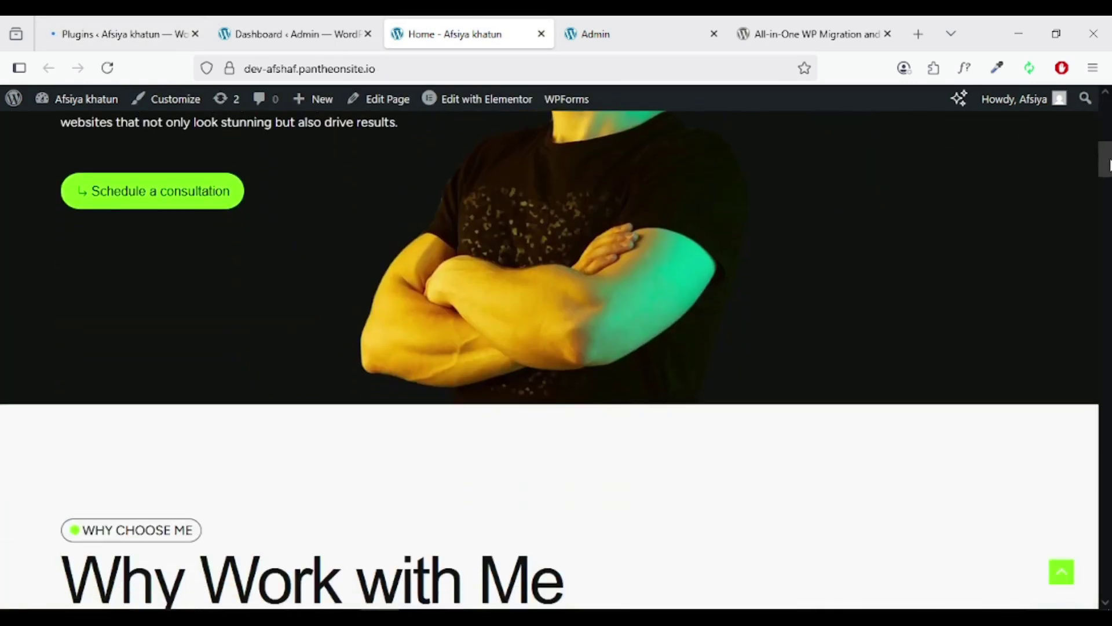
{"action": "scroll", "coordinate": [556, 359], "scroll_direction": "down", "scroll_amount": 15}
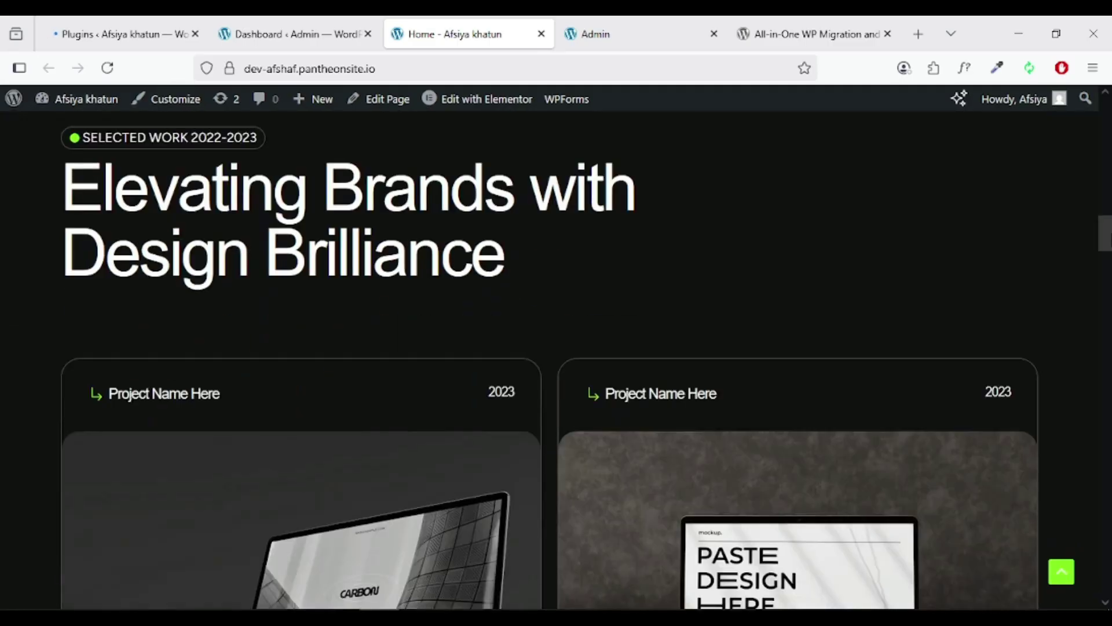
{"action": "scroll", "coordinate": [557, 359], "scroll_direction": "up", "scroll_amount": 20}
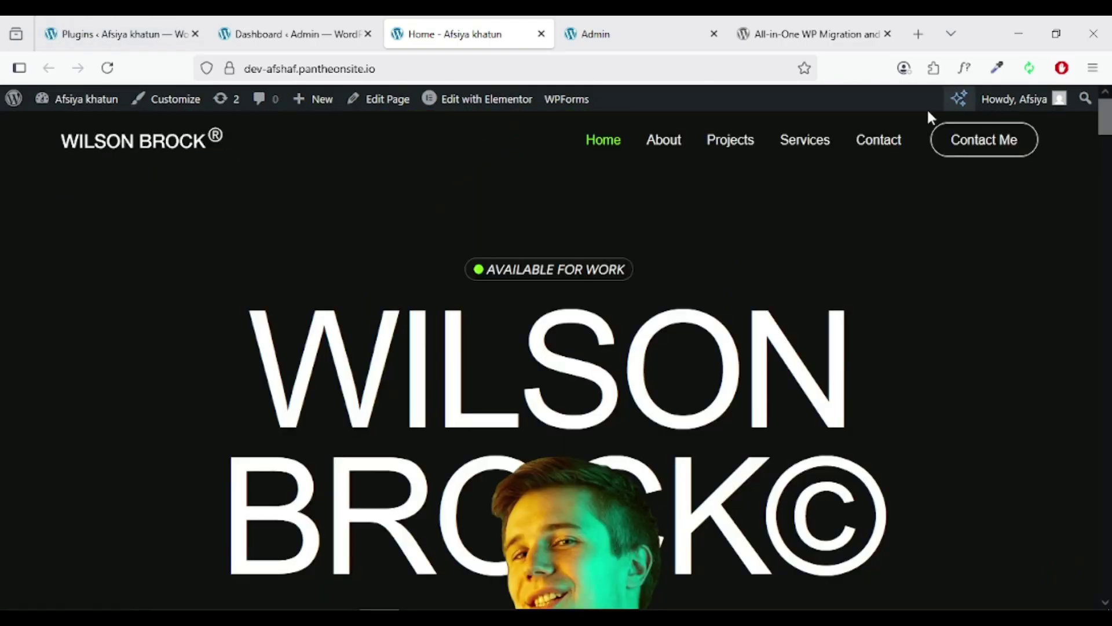
{"action": "left_click", "coordinate": [625, 45]}
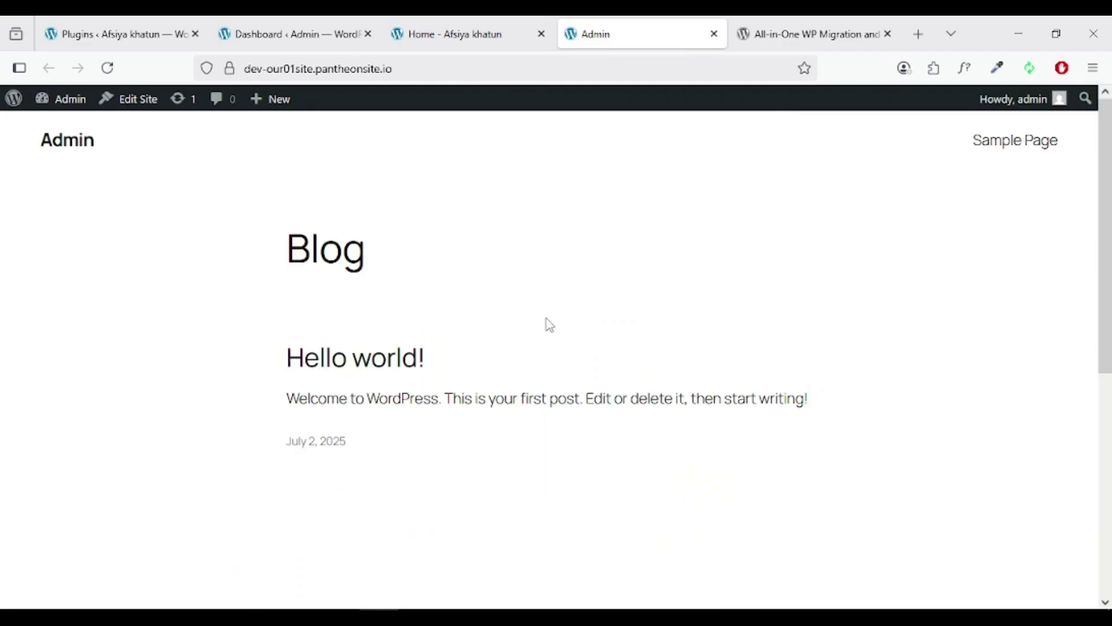
Return to the source site's admin and open the All-in-One WP Migration export page
{"action": "left_click", "coordinate": [119, 34]}
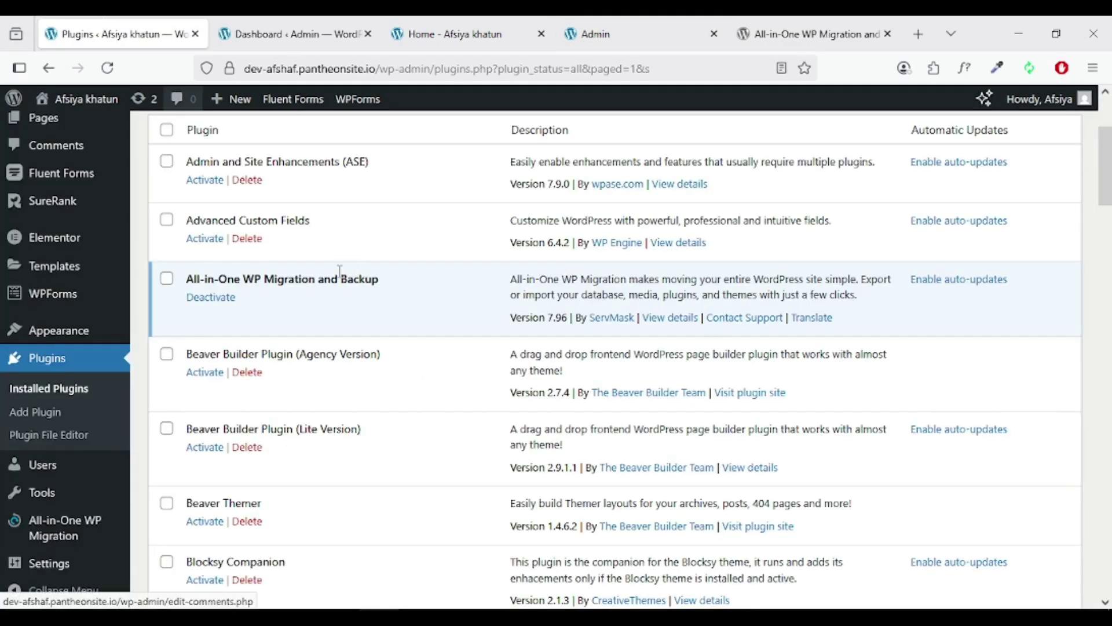
{"action": "mouse_move", "coordinate": [65, 532]}
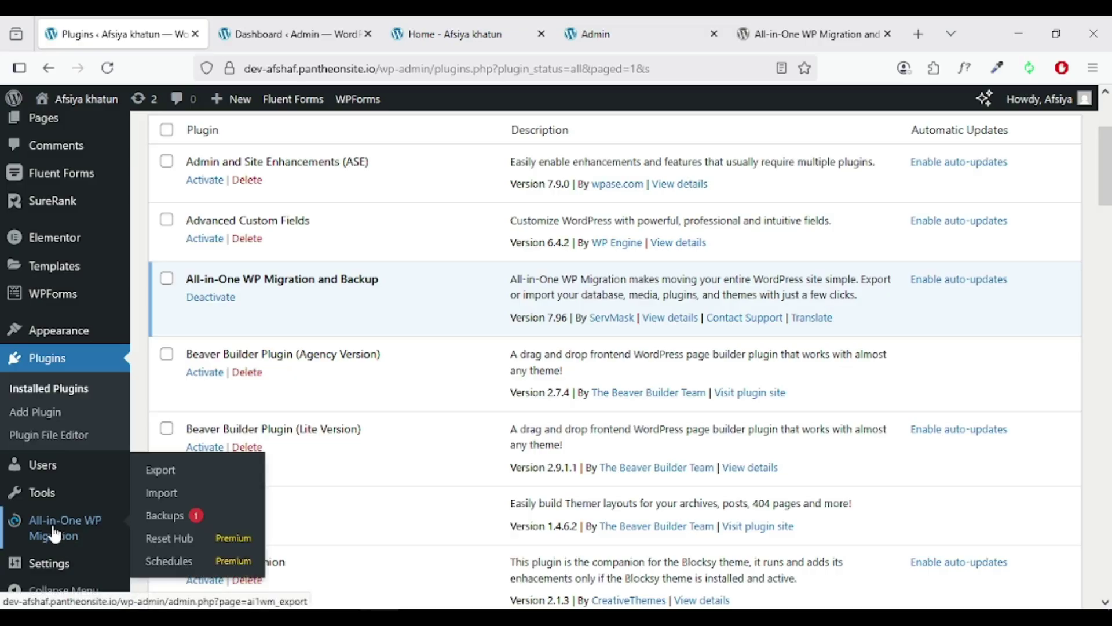
{"action": "left_click", "coordinate": [163, 476]}
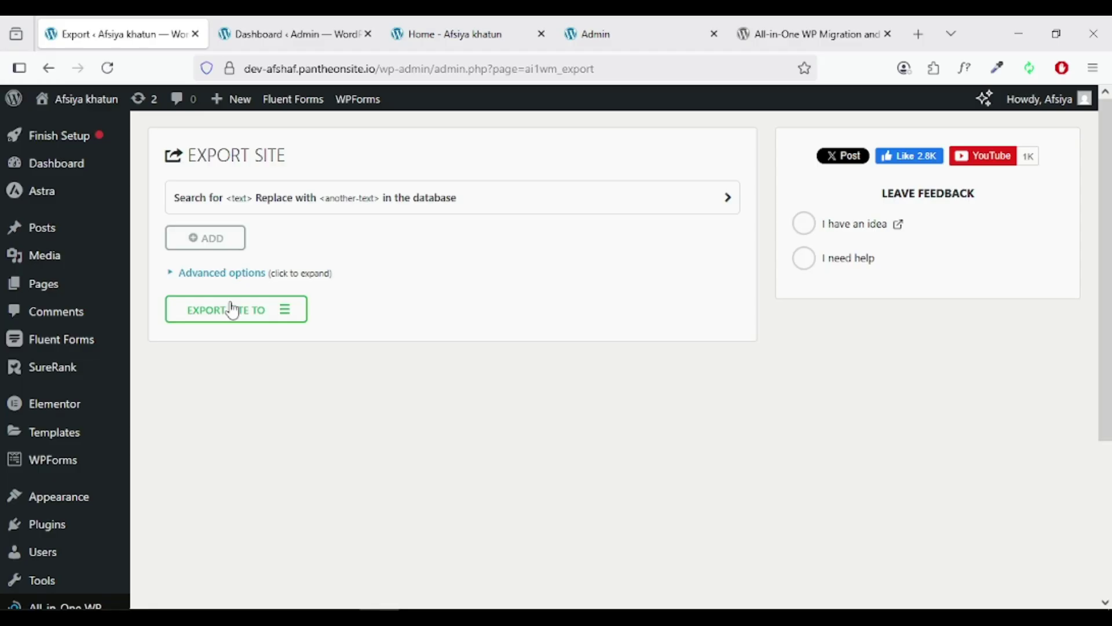
Export the source site to a file and download the generated .wpress backup
{"action": "left_click", "coordinate": [232, 311]}
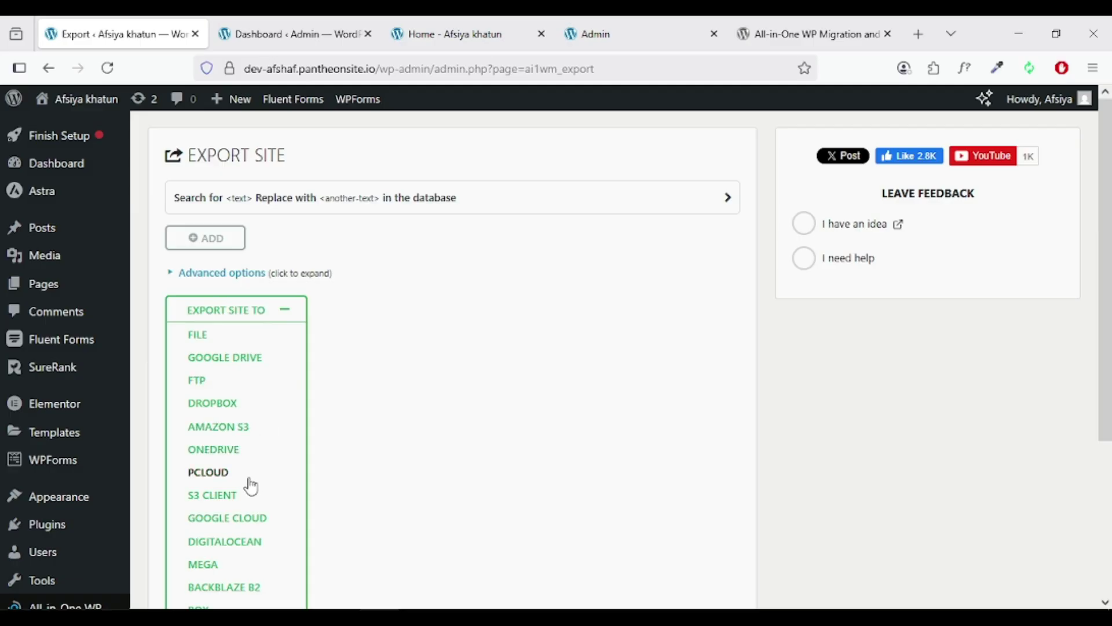
{"action": "scroll", "coordinate": [244, 524], "scroll_direction": "down", "scroll_amount": 4}
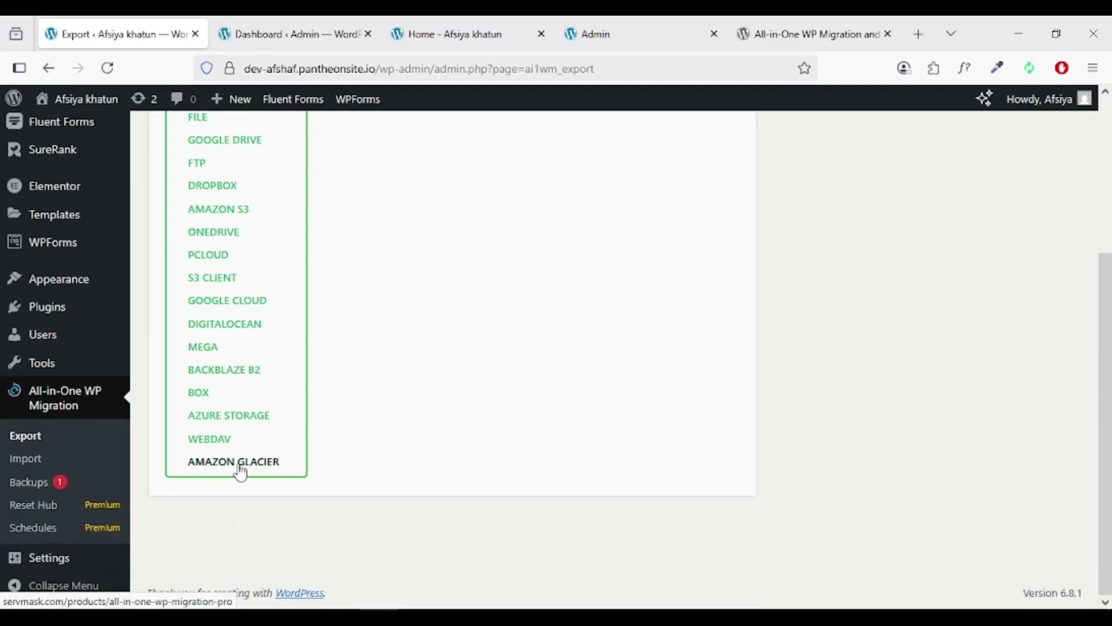
{"action": "scroll", "coordinate": [226, 458], "scroll_direction": "up", "scroll_amount": 4}
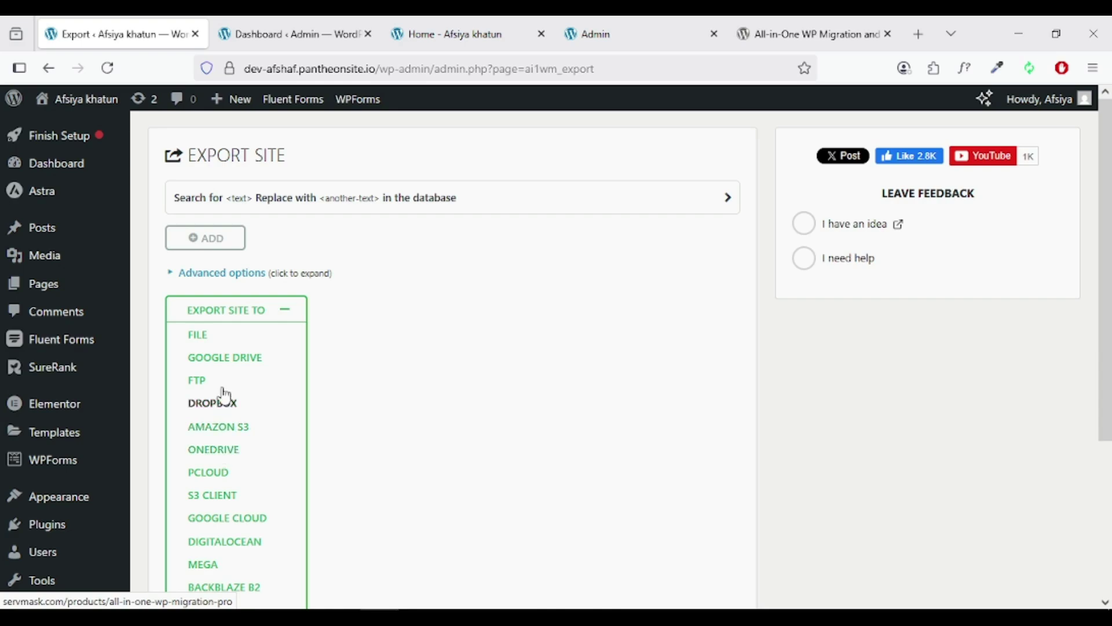
{"action": "left_click", "coordinate": [197, 337]}
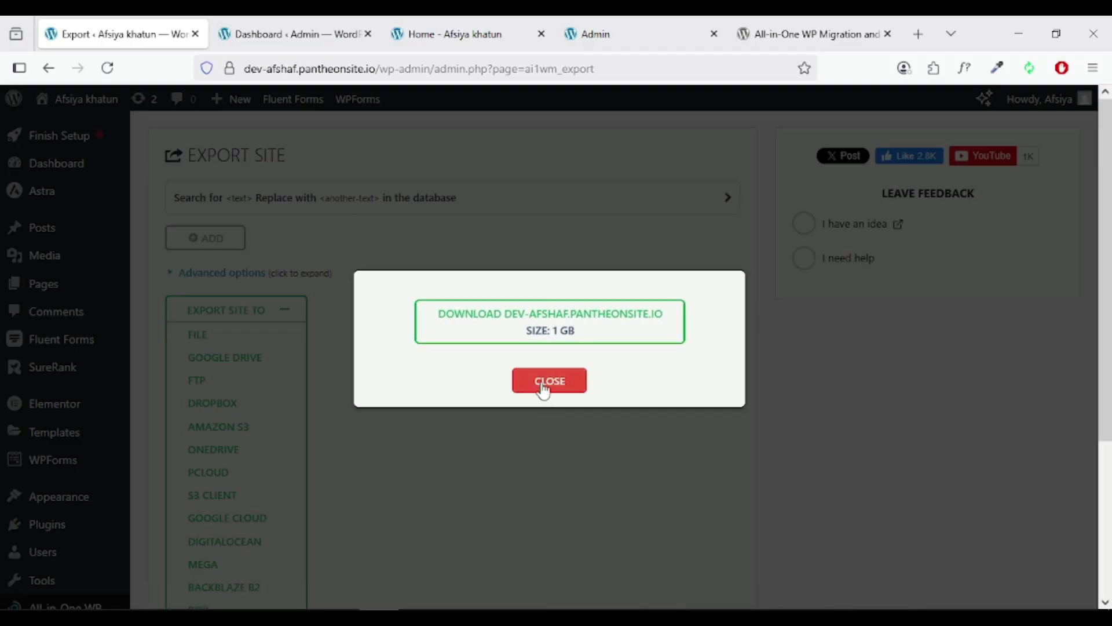
{"action": "left_click", "coordinate": [485, 324]}
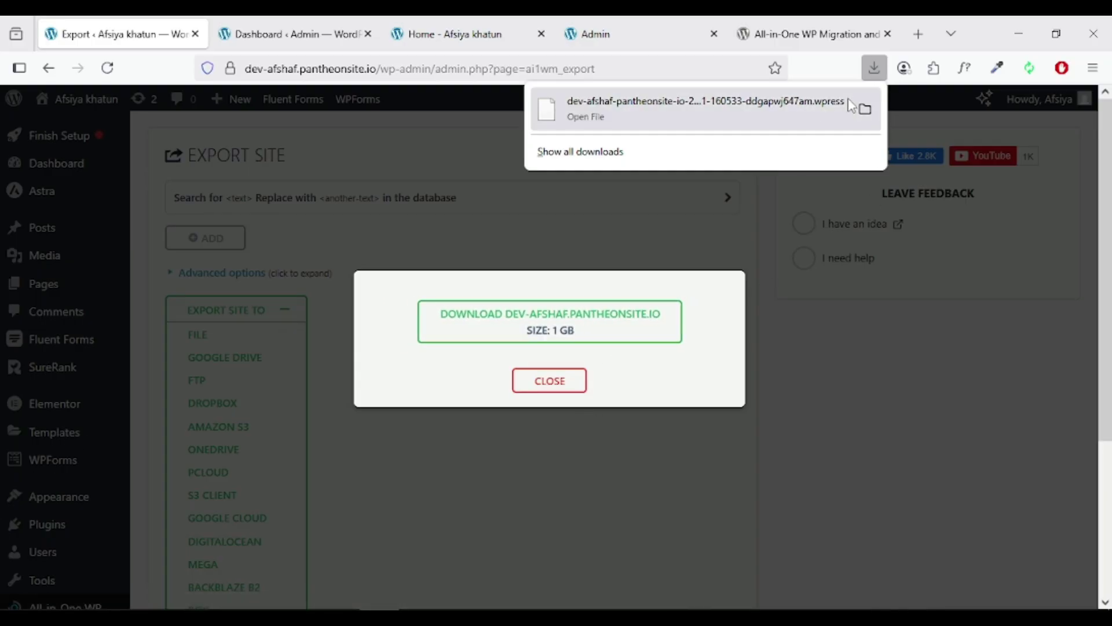
{"action": "left_click", "coordinate": [873, 70]}
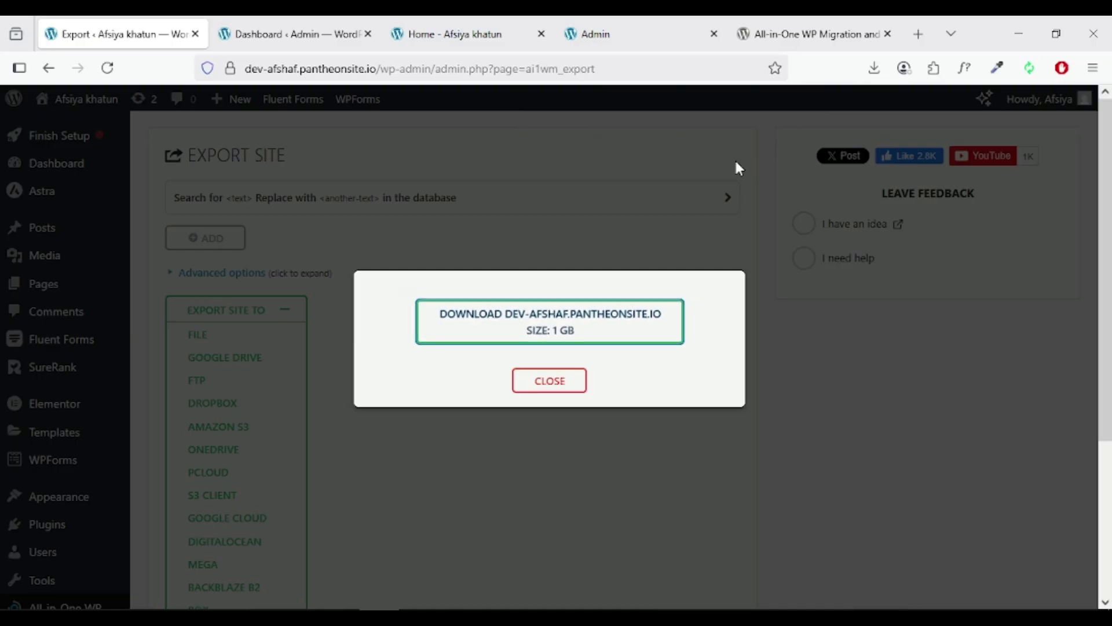
Switch to the destination site's admin, open the page for adding plugins and show the popular plugins
{"action": "left_click", "coordinate": [302, 36]}
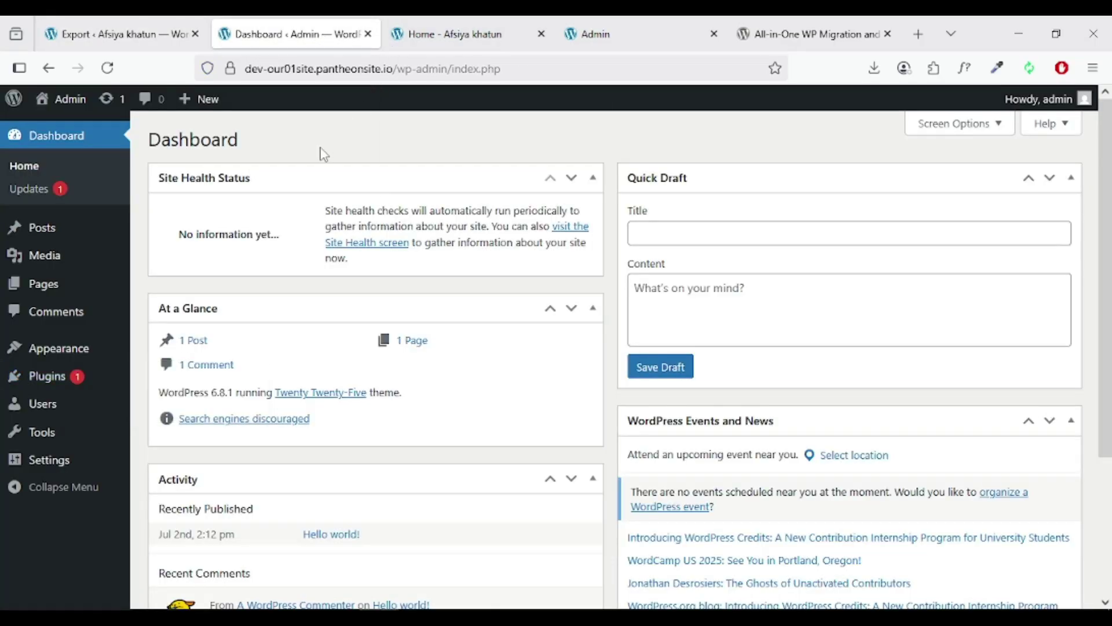
{"action": "left_click", "coordinate": [99, 22]}
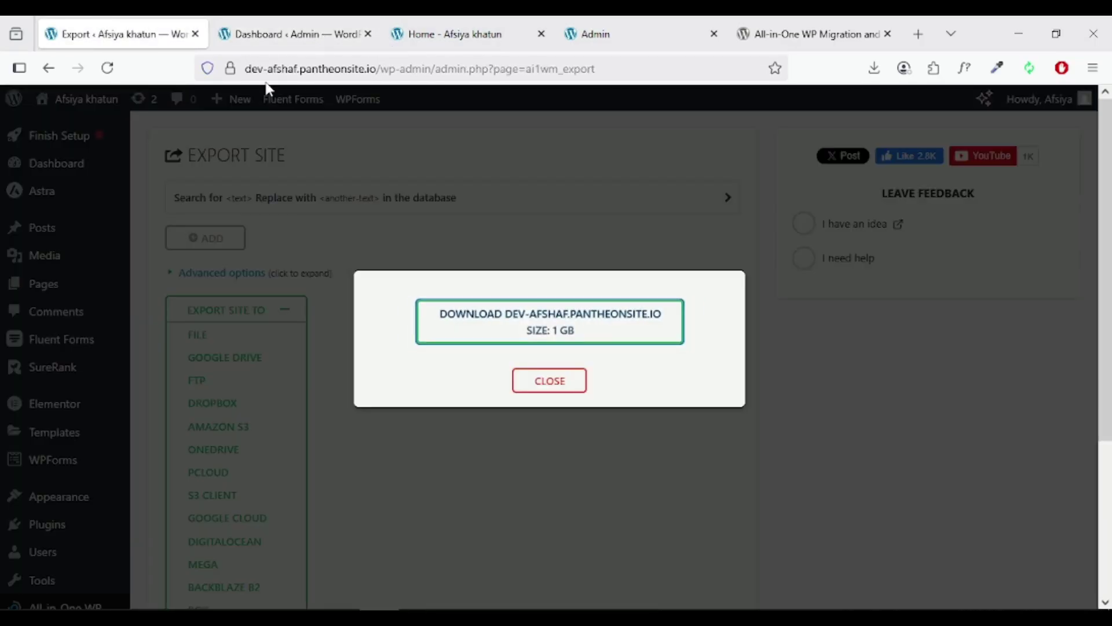
{"action": "left_click", "coordinate": [301, 34]}
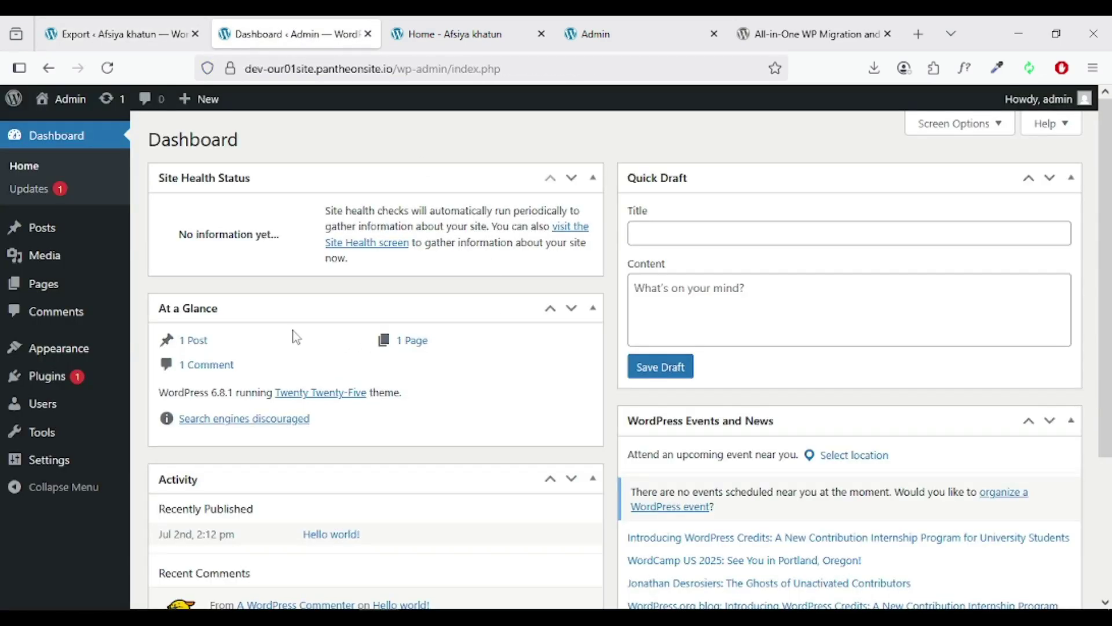
{"action": "mouse_move", "coordinate": [62, 382]}
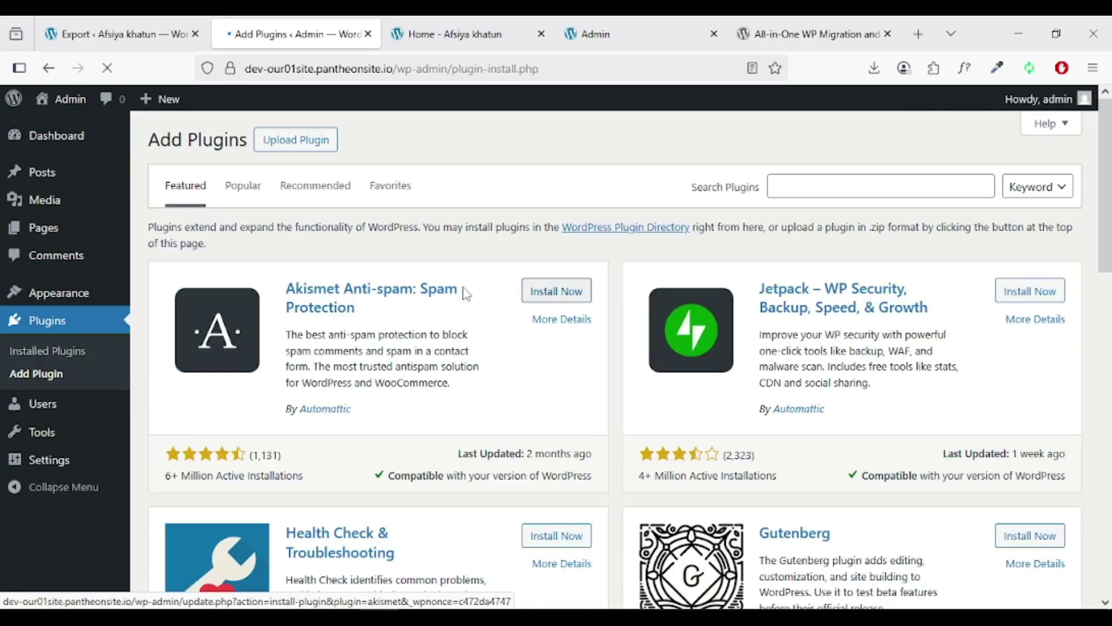
{"action": "left_click", "coordinate": [242, 186]}
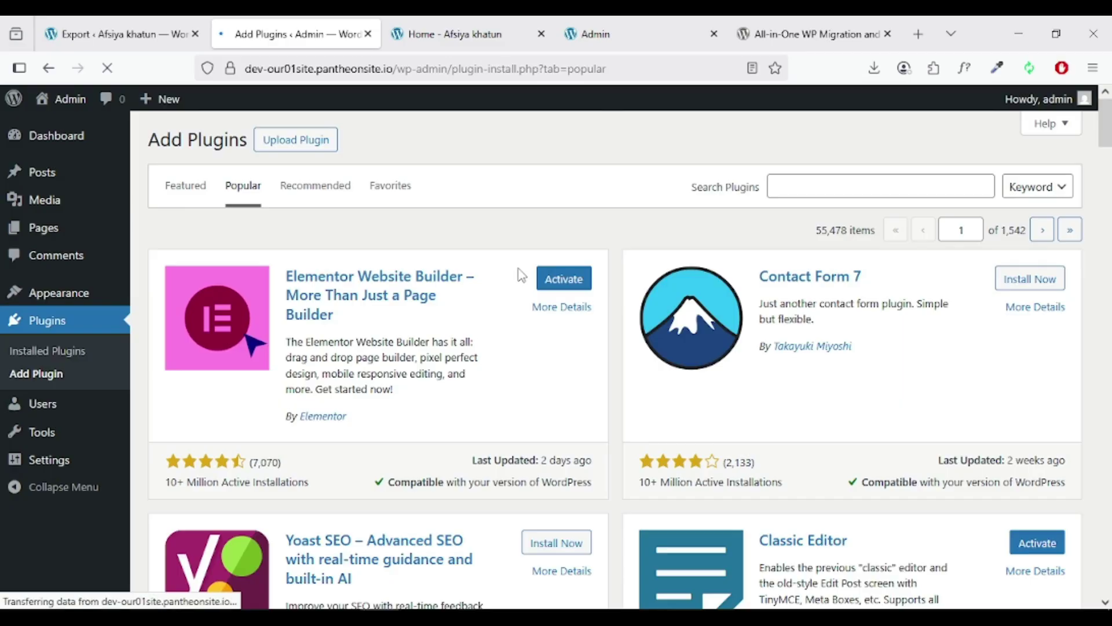
Install and activate the All-in-One WP Migration and Backup plugin on the destination site, and open its import page
{"action": "scroll", "coordinate": [521, 272], "scroll_direction": "down", "scroll_amount": 4}
{"action": "scroll", "coordinate": [521, 277], "scroll_direction": "down", "scroll_amount": 12}
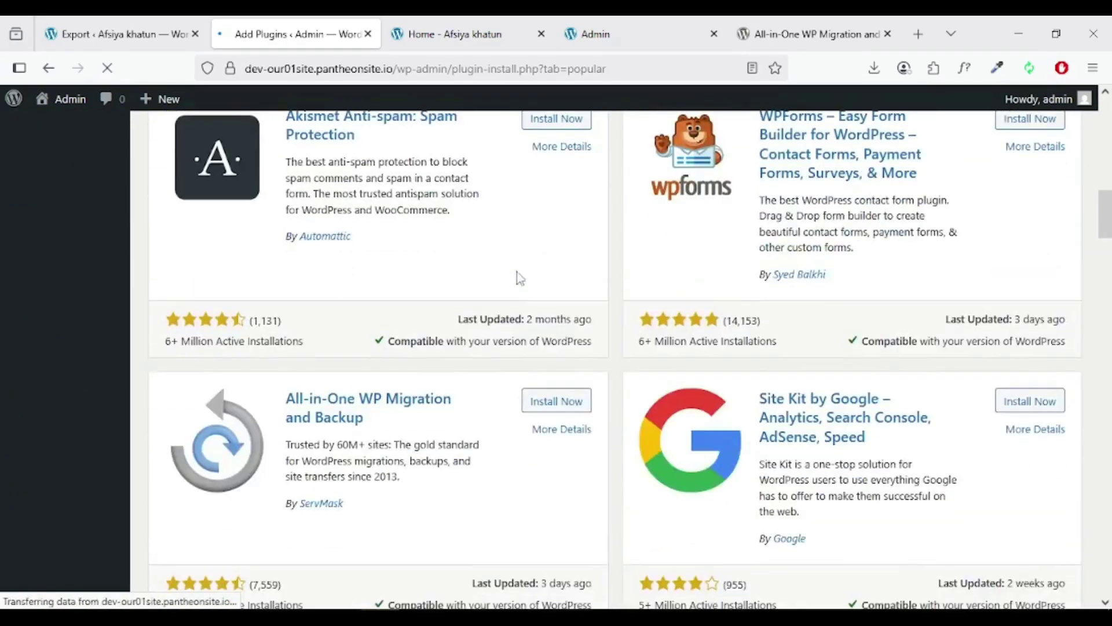
{"action": "scroll", "coordinate": [512, 315], "scroll_direction": "down", "scroll_amount": 1}
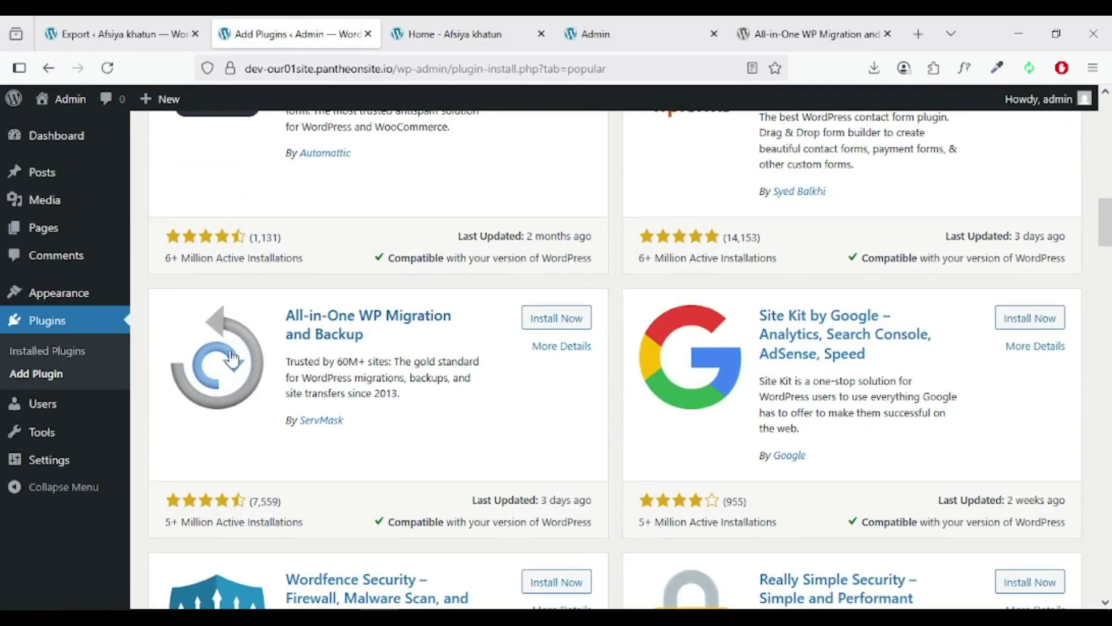
{"action": "left_click", "coordinate": [565, 325]}
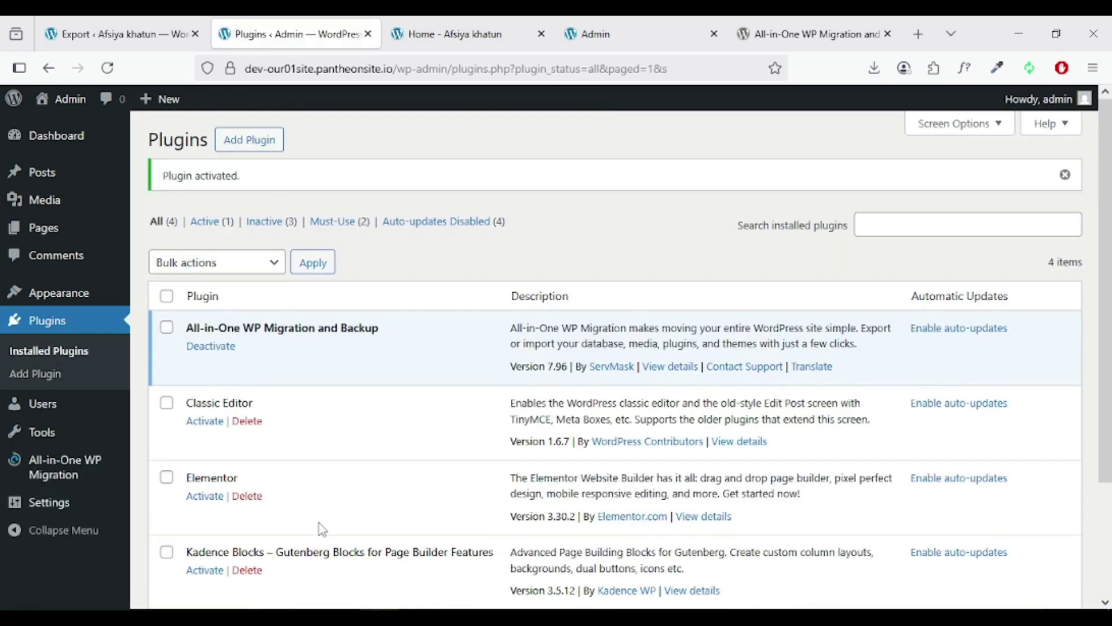
{"action": "mouse_move", "coordinate": [72, 476]}
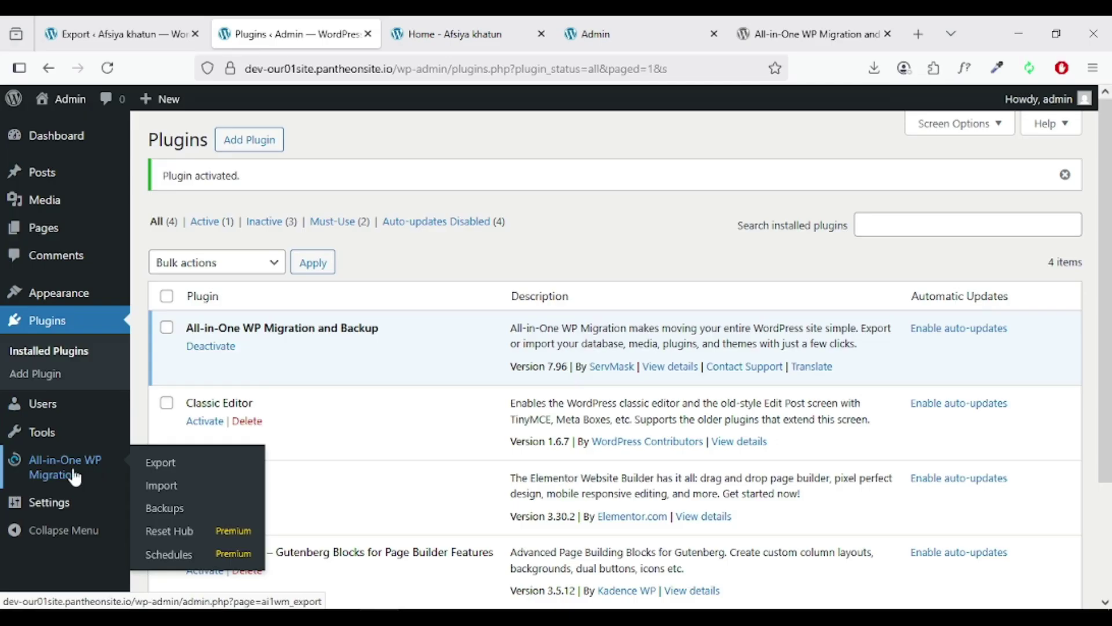
{"action": "left_click", "coordinate": [162, 487]}
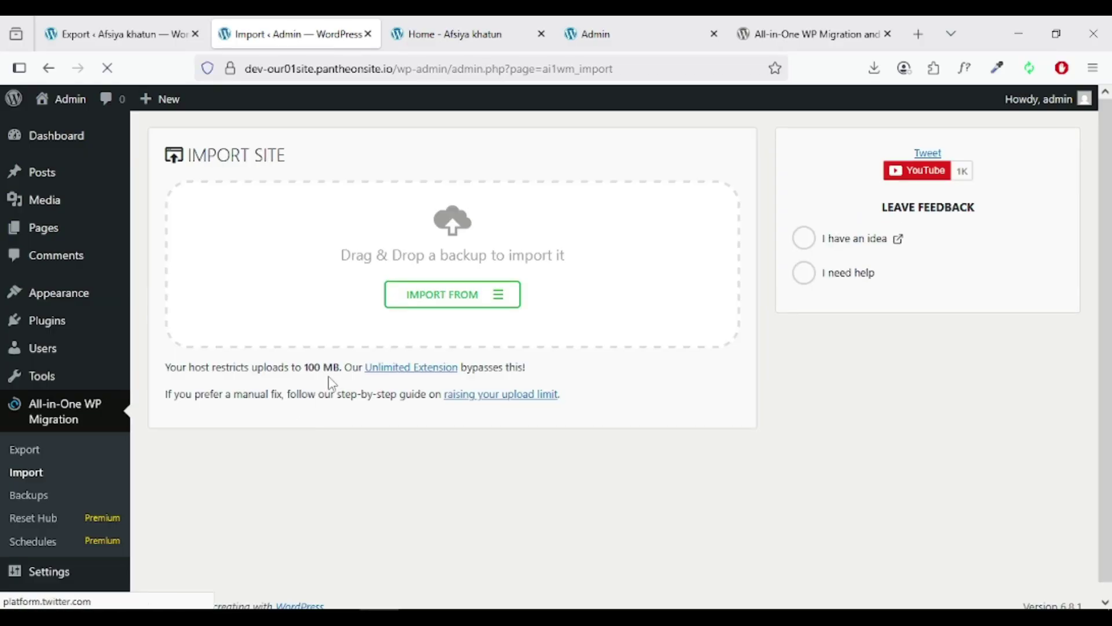
{"action": "left_click", "coordinate": [448, 301]}
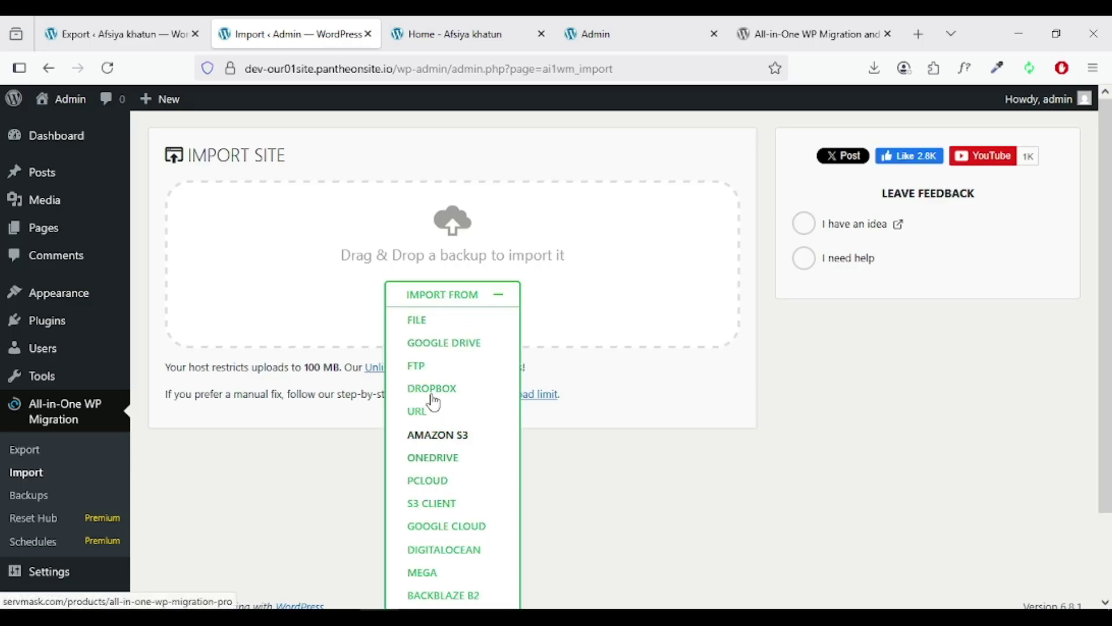
{"action": "left_click", "coordinate": [427, 327]}
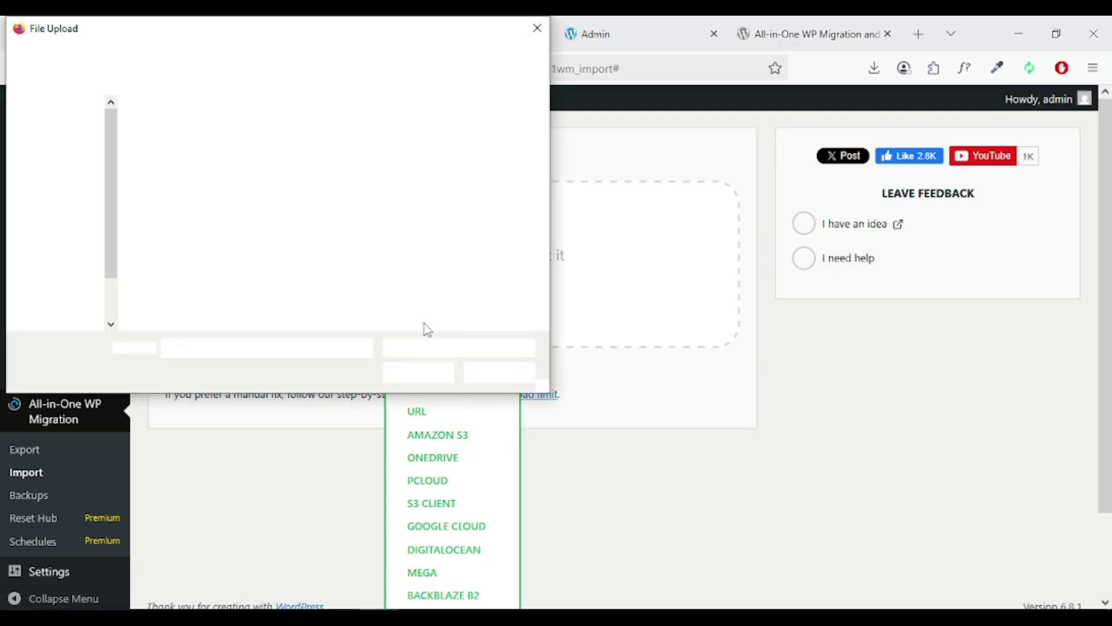
{"action": "left_click", "coordinate": [538, 27]}
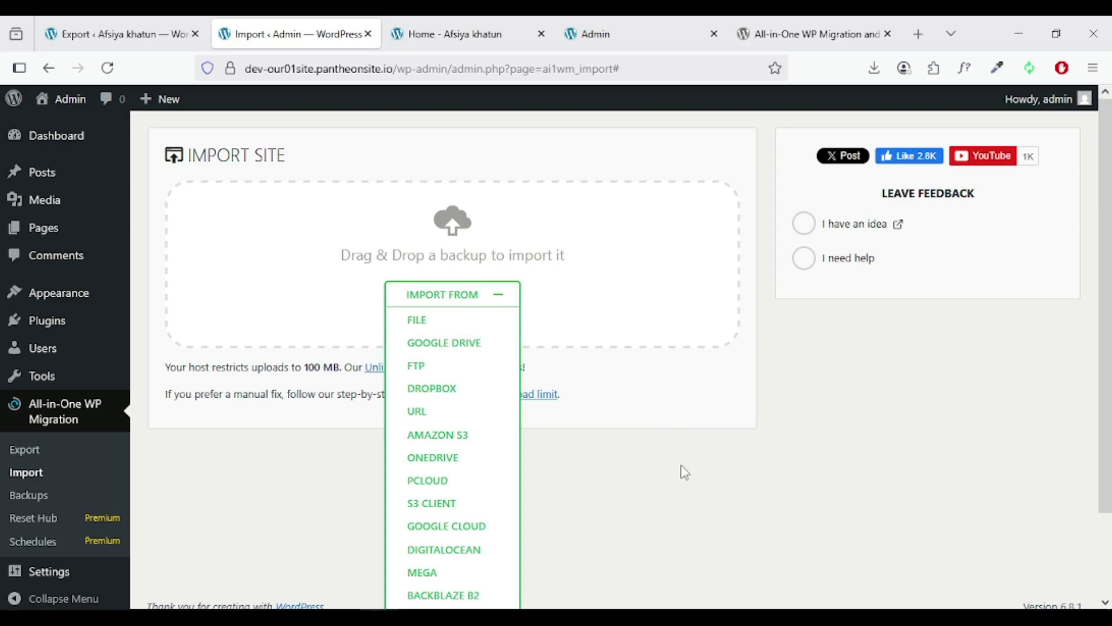
{"action": "left_click", "coordinate": [479, 297]}
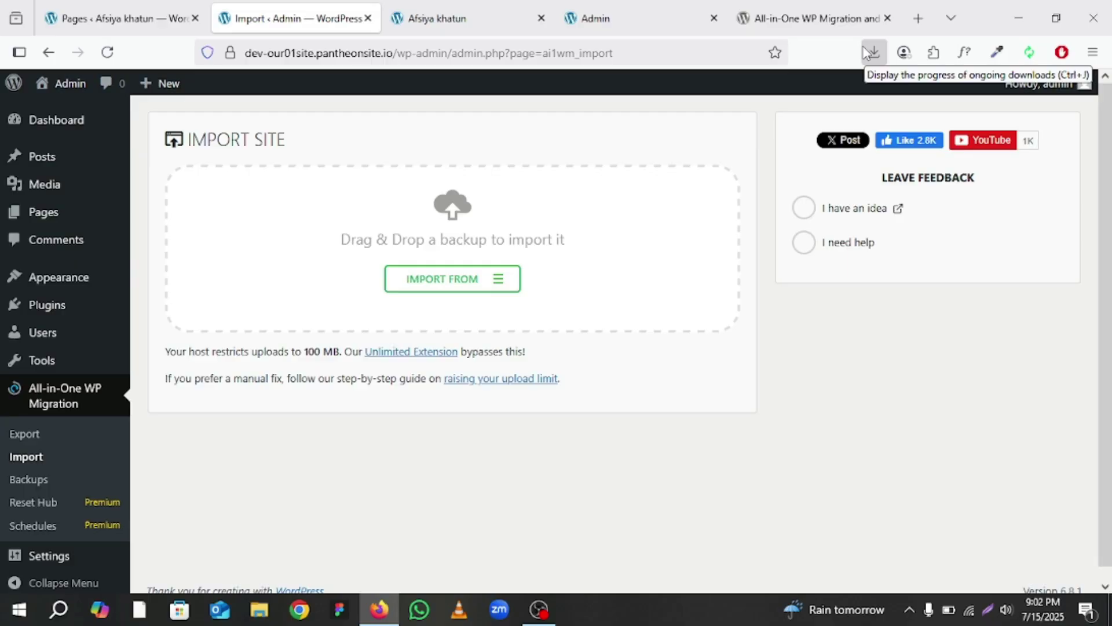
Import the downloaded .wpress backup into the destination site, agreeing to replace matching content, and finish the import
{"action": "left_click", "coordinate": [868, 52]}
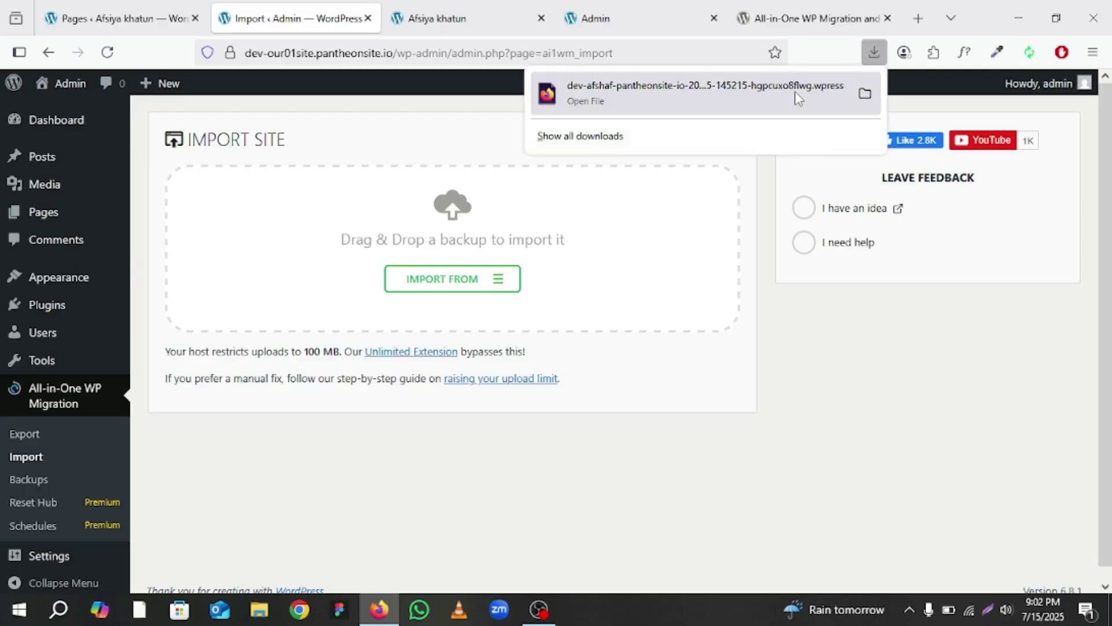
{"action": "left_click_drag", "start_coordinate": [797, 93], "coordinate": [459, 281]}
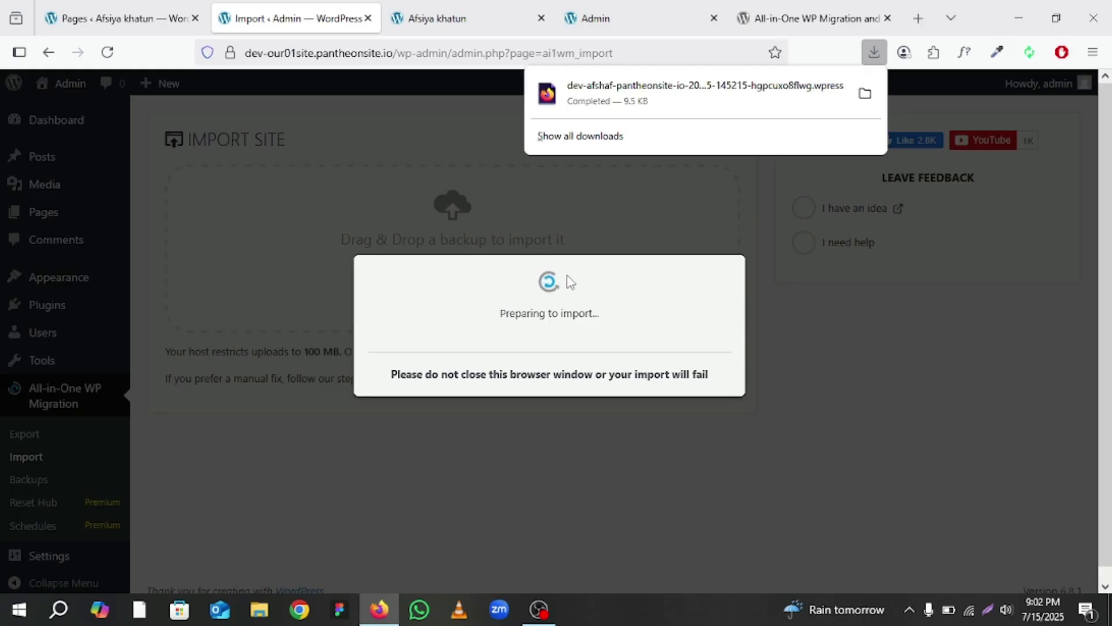
{"action": "left_click", "coordinate": [874, 52]}
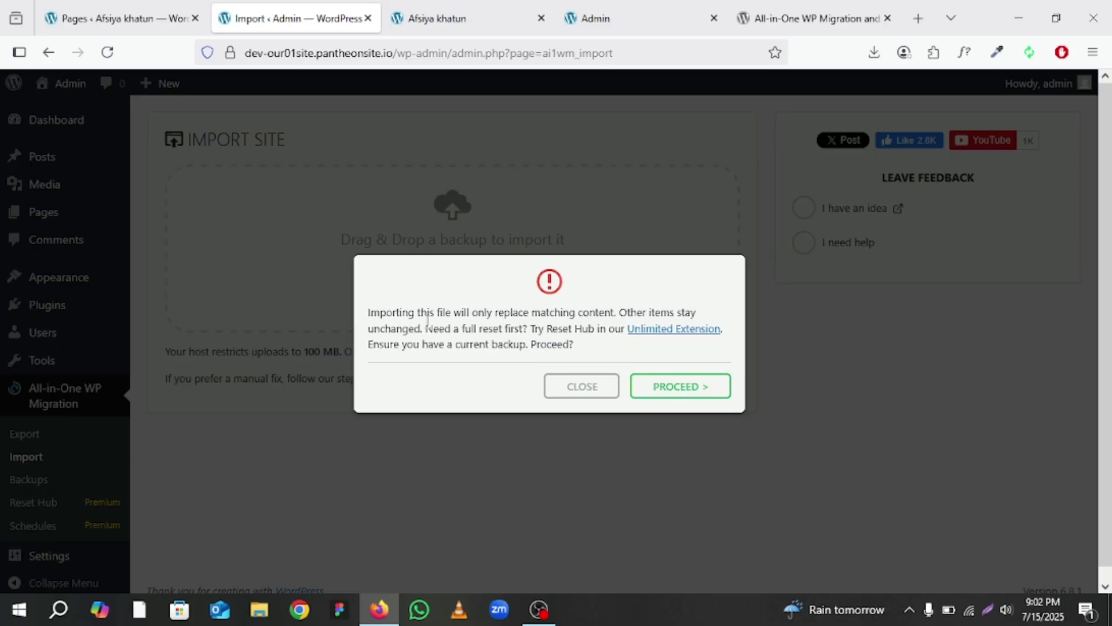
{"action": "left_click", "coordinate": [699, 391]}
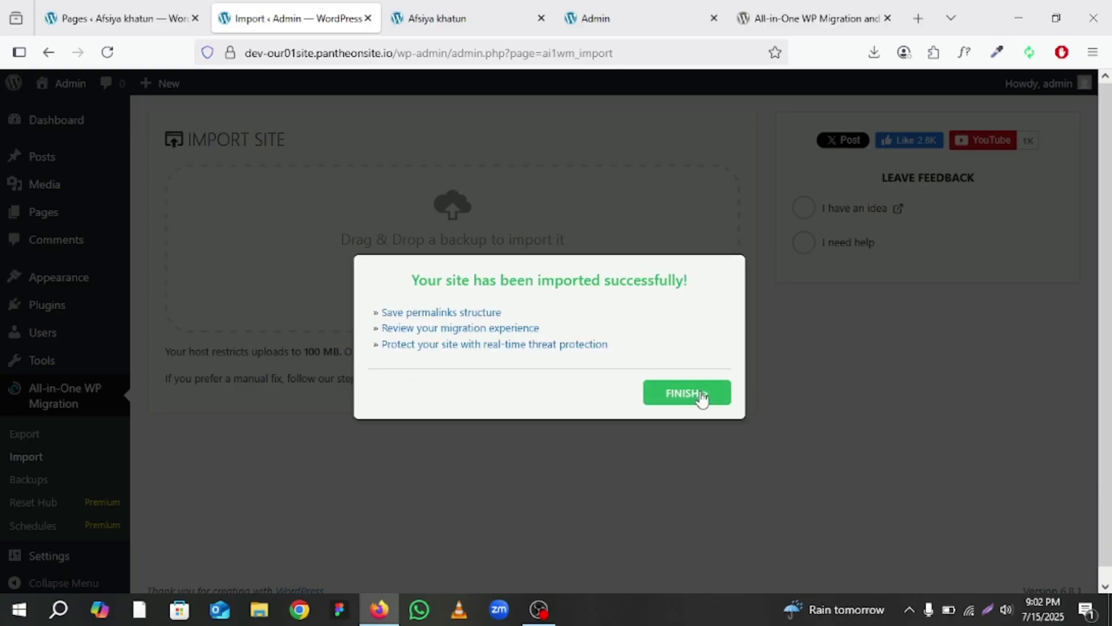
{"action": "left_click", "coordinate": [702, 397]}
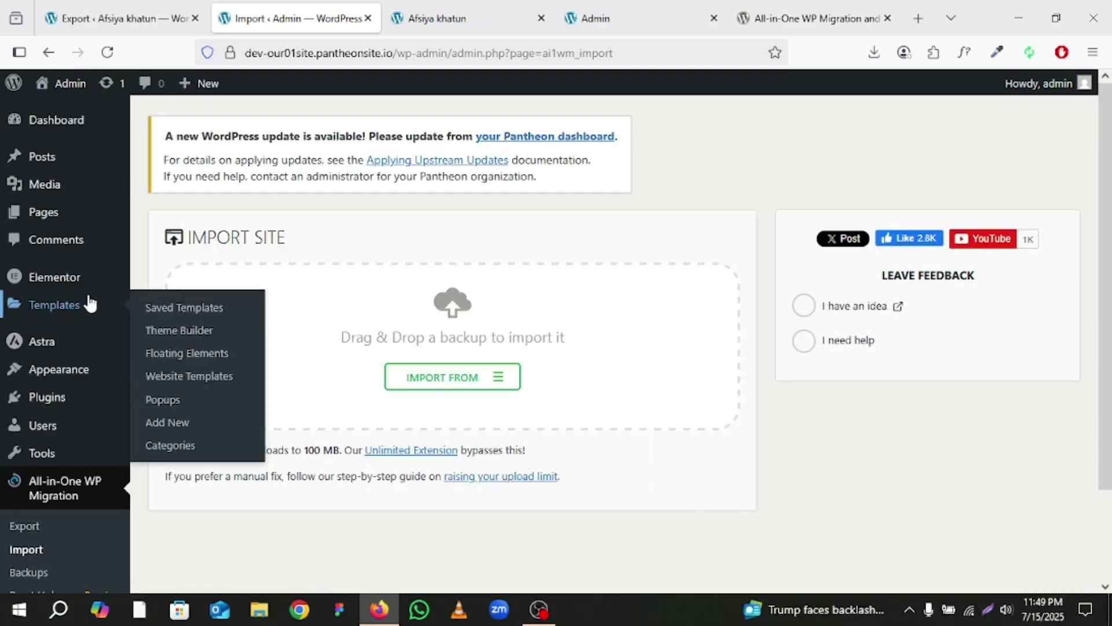
Reload the destination site's front page and examine the imported home page from the hero to the selected work section
{"action": "mouse_move", "coordinate": [89, 341]}
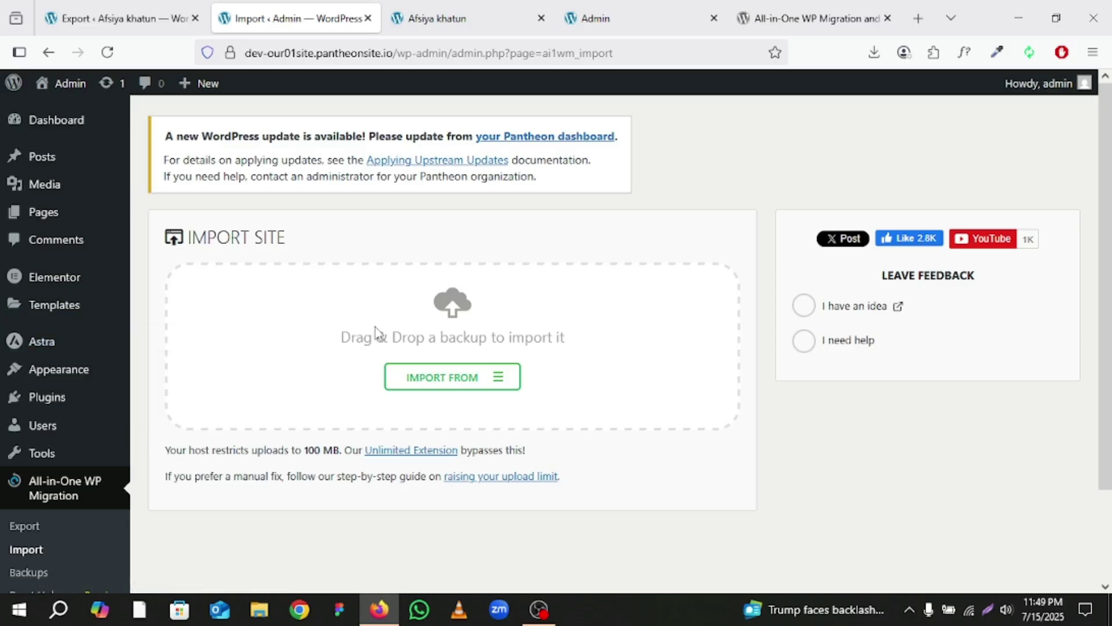
{"action": "left_click", "coordinate": [609, 5]}
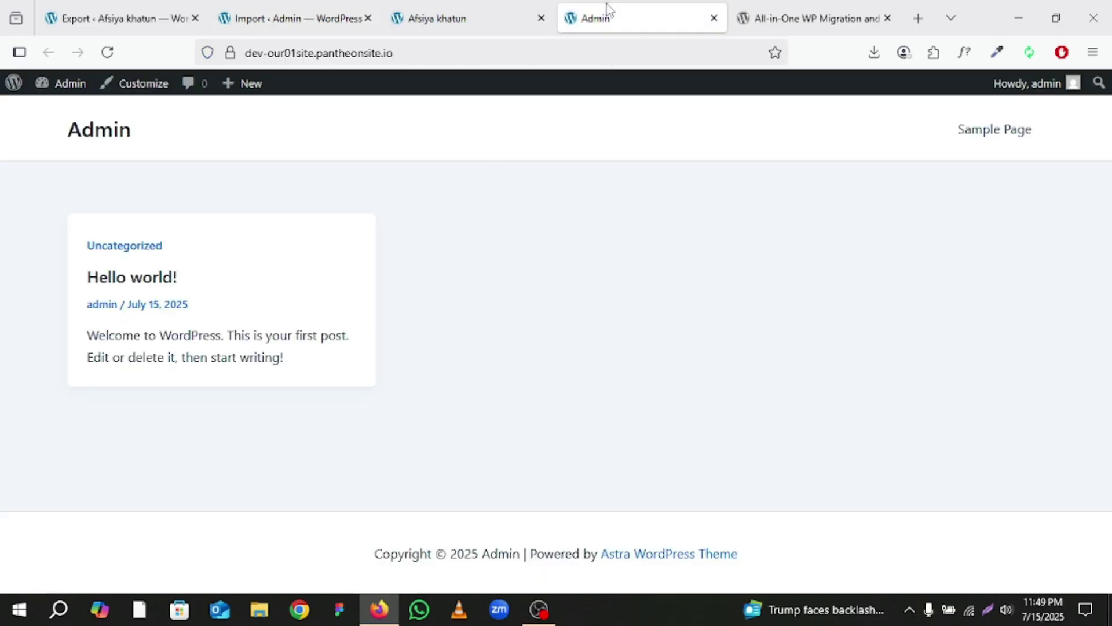
{"action": "left_click", "coordinate": [108, 52]}
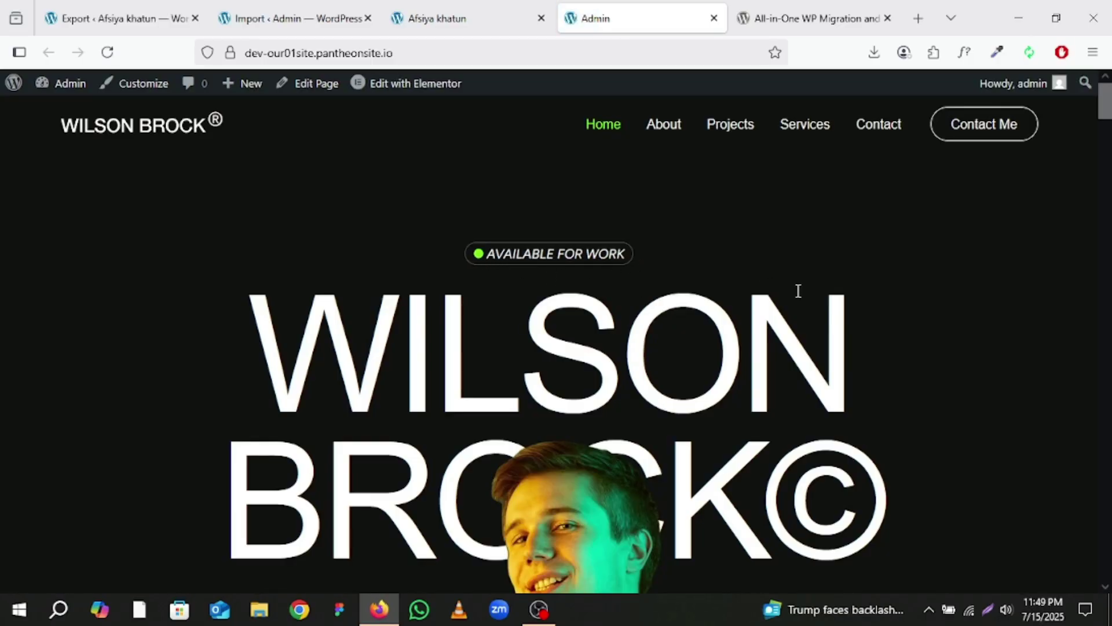
{"action": "scroll", "coordinate": [799, 291], "scroll_direction": "down", "scroll_amount": 5}
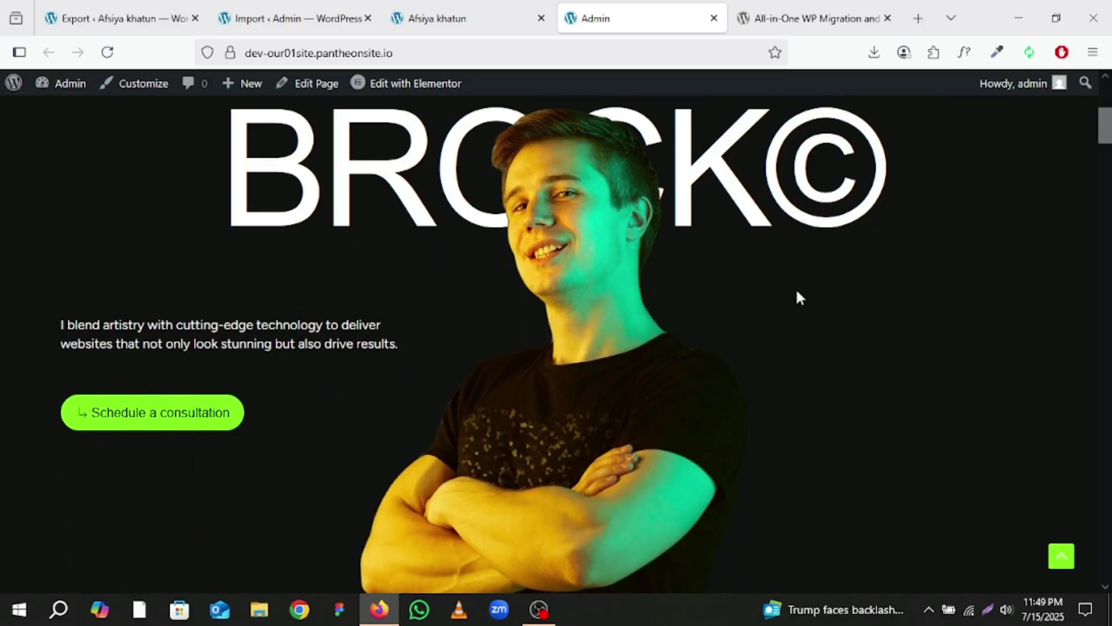
{"action": "scroll", "coordinate": [798, 293], "scroll_direction": "up", "scroll_amount": 5}
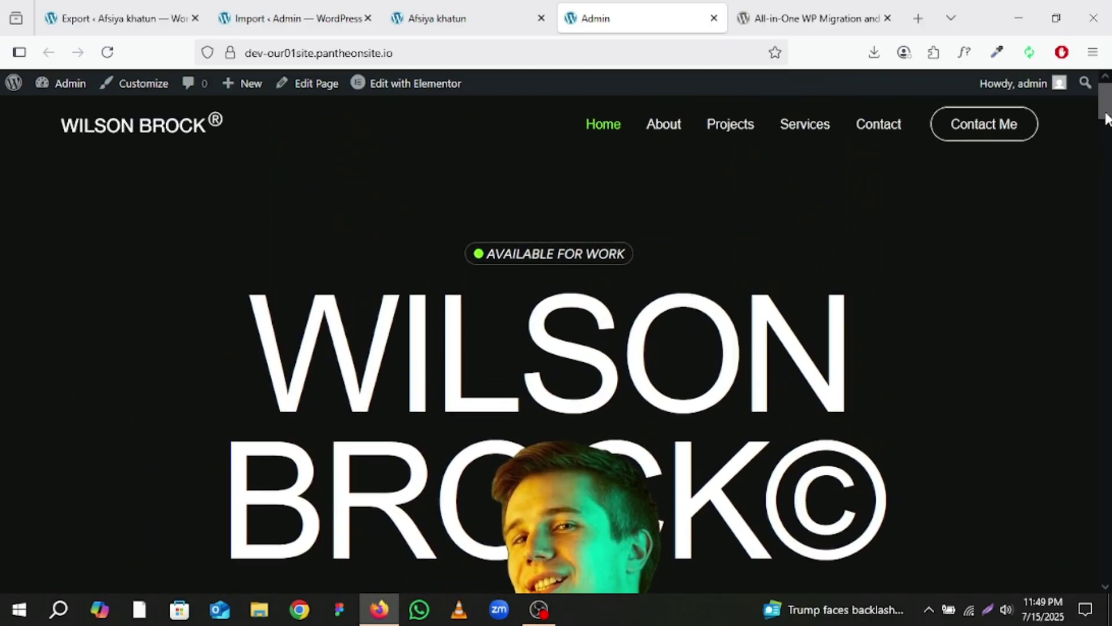
{"action": "left_click_drag", "start_coordinate": [1105, 112], "coordinate": [1111, 232]}
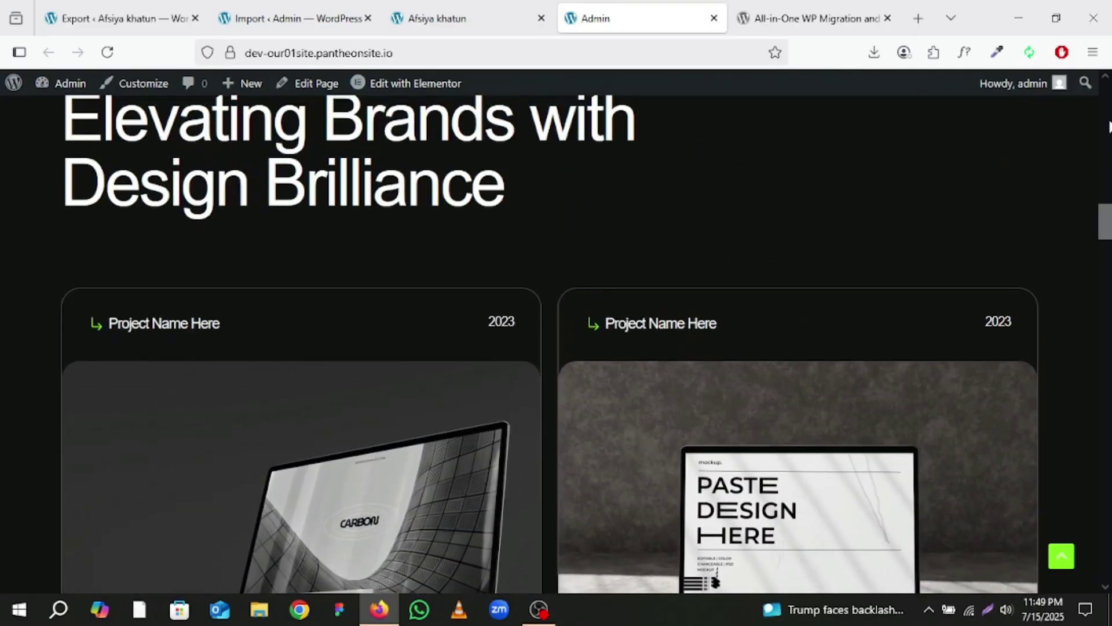
{"action": "scroll", "coordinate": [1109, 81], "scroll_direction": "up", "scroll_amount": 5}
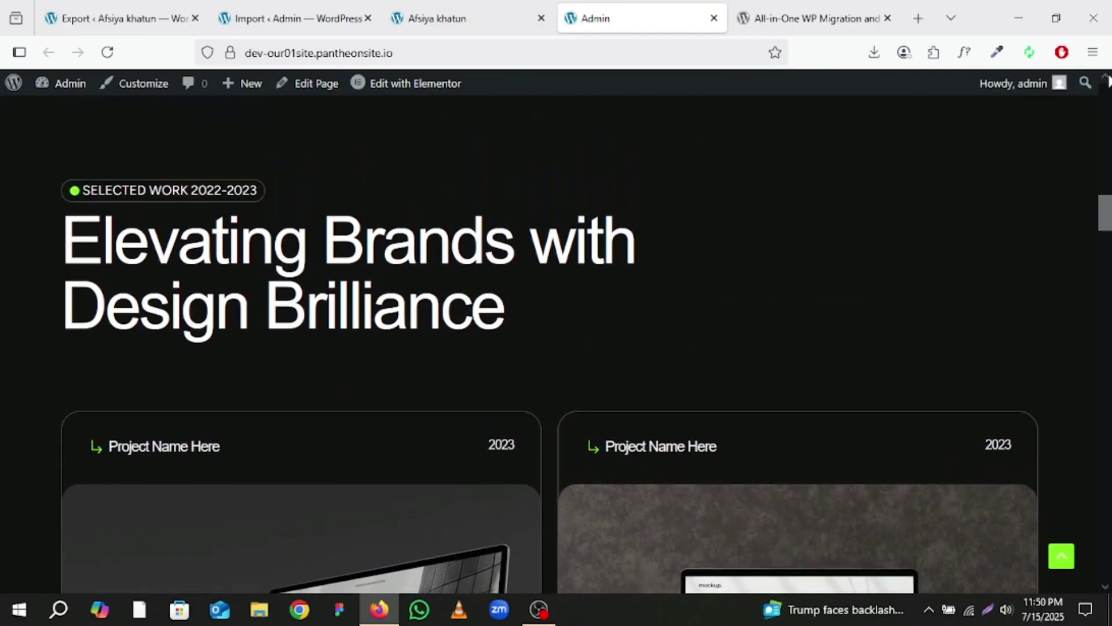
{"action": "scroll", "coordinate": [1109, 81], "scroll_direction": "up", "scroll_amount": 6}
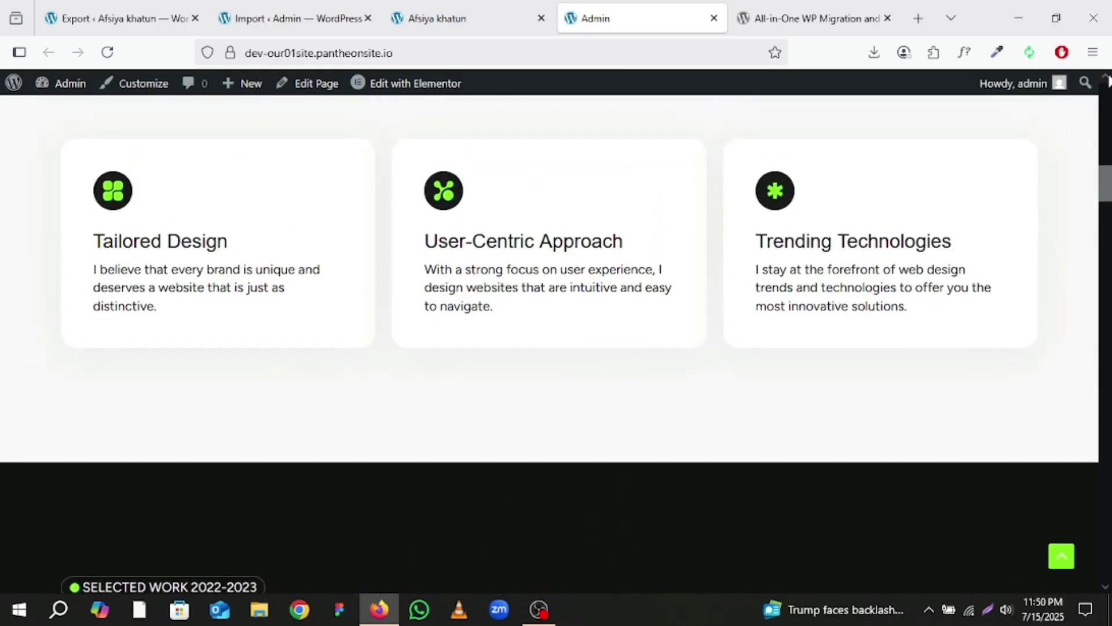
{"action": "scroll", "coordinate": [1108, 81], "scroll_direction": "up", "scroll_amount": 7}
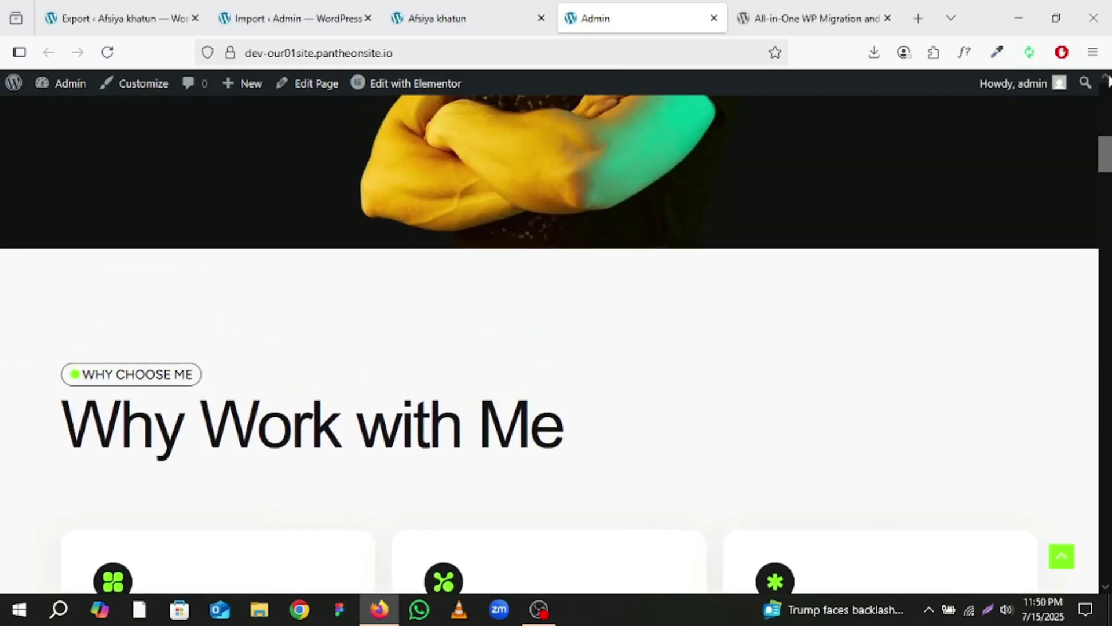
{"action": "scroll", "coordinate": [1109, 81], "scroll_direction": "up", "scroll_amount": 7}
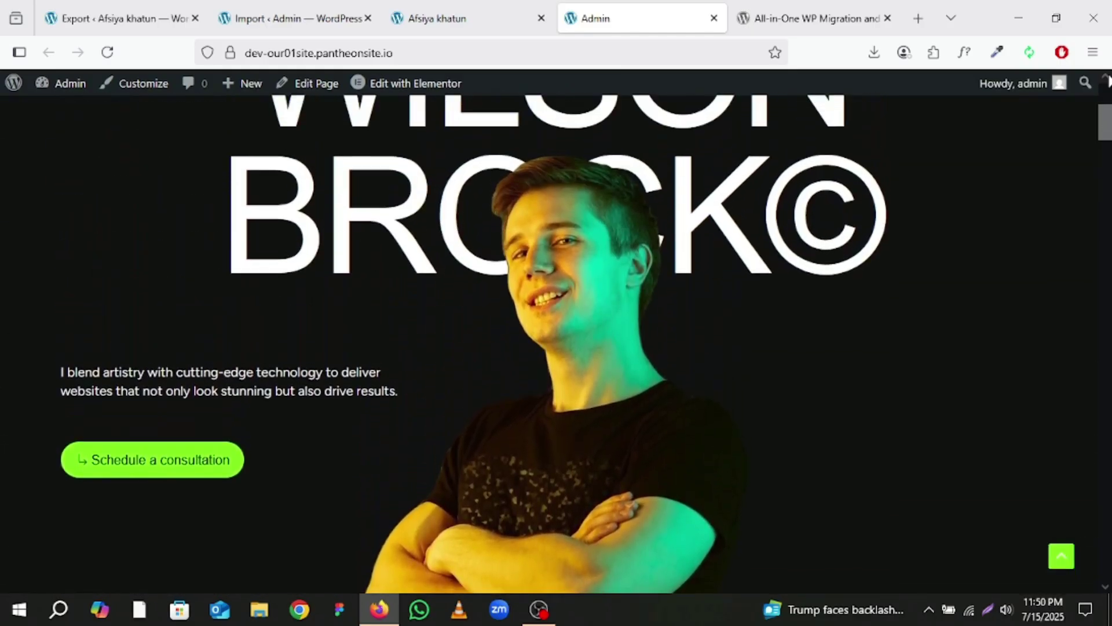
Compare the top of the destination site's home page with the source site's home page
{"action": "scroll", "coordinate": [1108, 81], "scroll_direction": "up", "scroll_amount": 2}
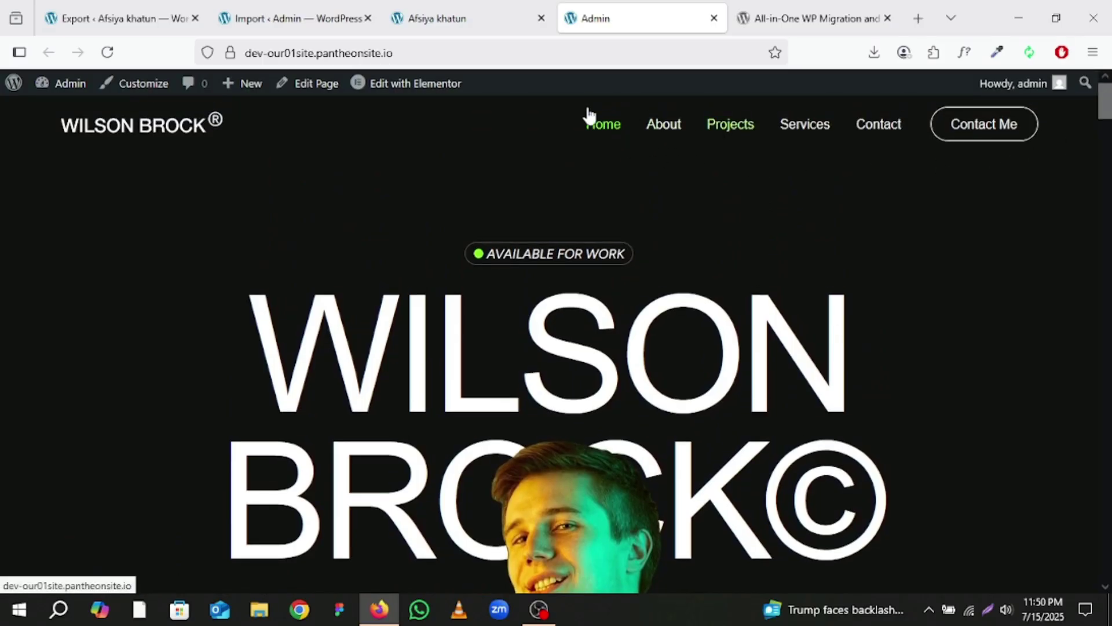
{"action": "left_click", "coordinate": [418, 8]}
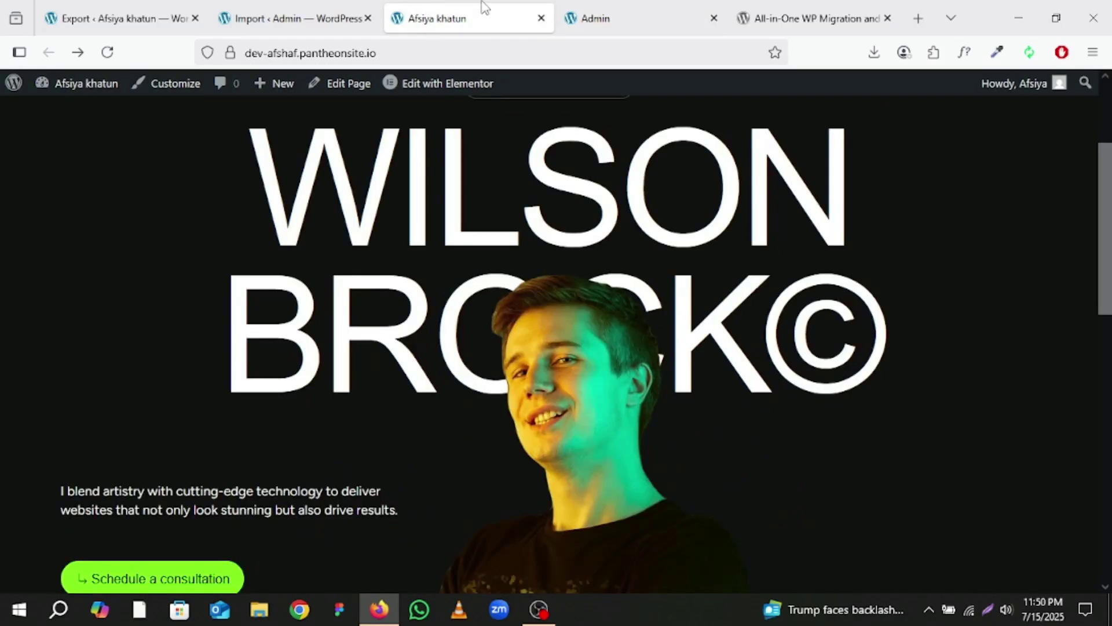
{"action": "left_click", "coordinate": [611, 3]}
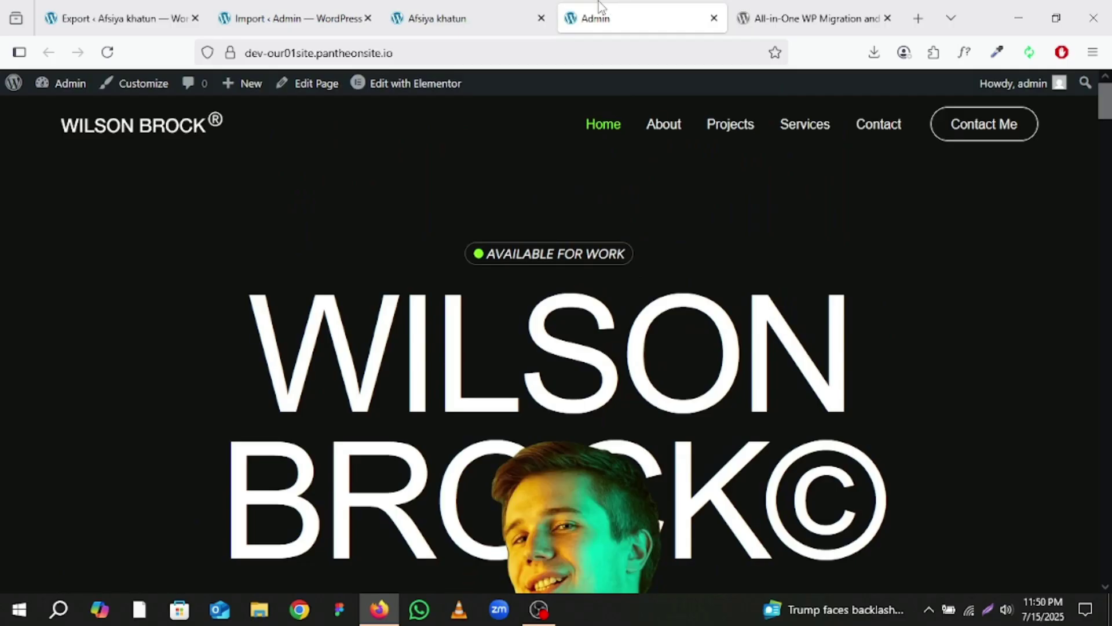
Review the destination site's import page and admin menu, including the Elementor entries, and return to its front page
{"action": "left_click", "coordinate": [264, 5]}
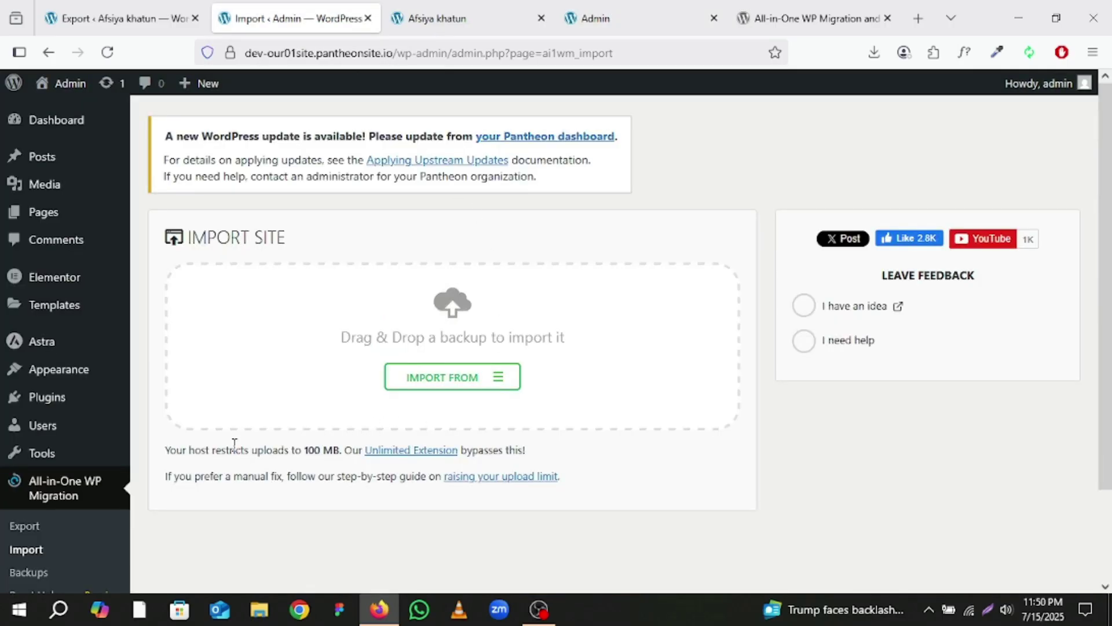
{"action": "scroll", "coordinate": [234, 443], "scroll_direction": "down", "scroll_amount": 3}
{"action": "scroll", "coordinate": [135, 534], "scroll_direction": "down", "scroll_amount": 1}
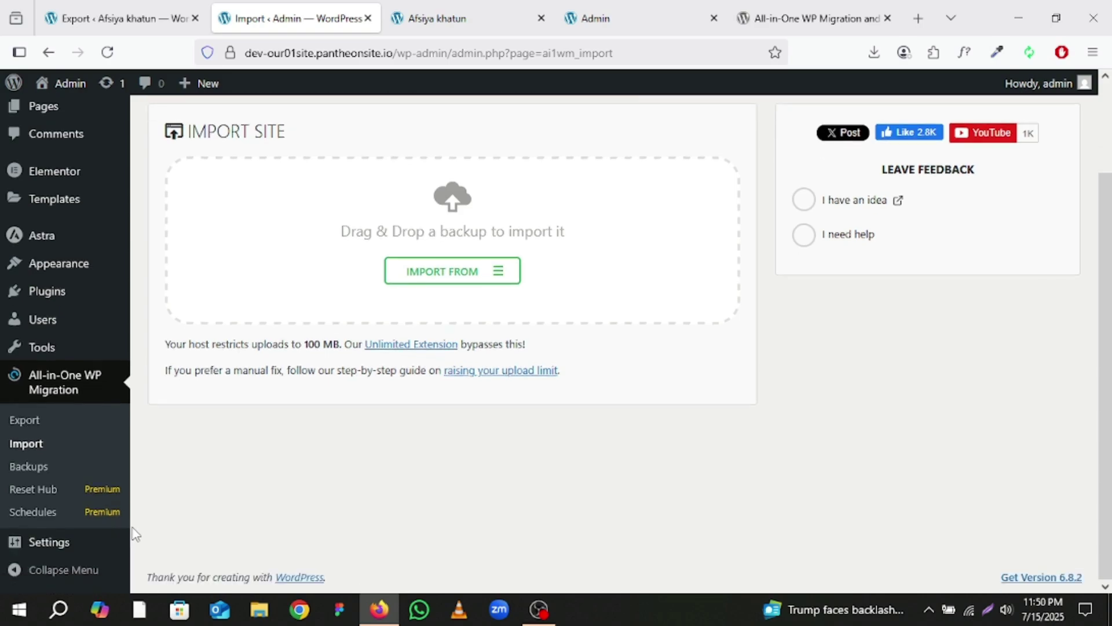
{"action": "scroll", "coordinate": [143, 527], "scroll_direction": "up", "scroll_amount": 4}
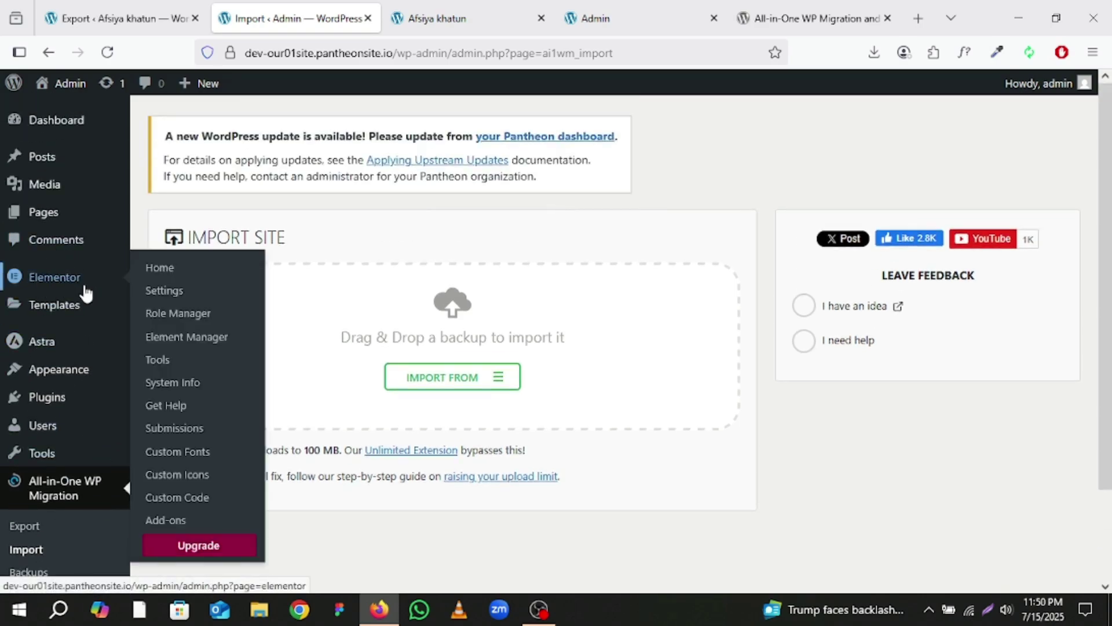
{"action": "mouse_move", "coordinate": [65, 333]}
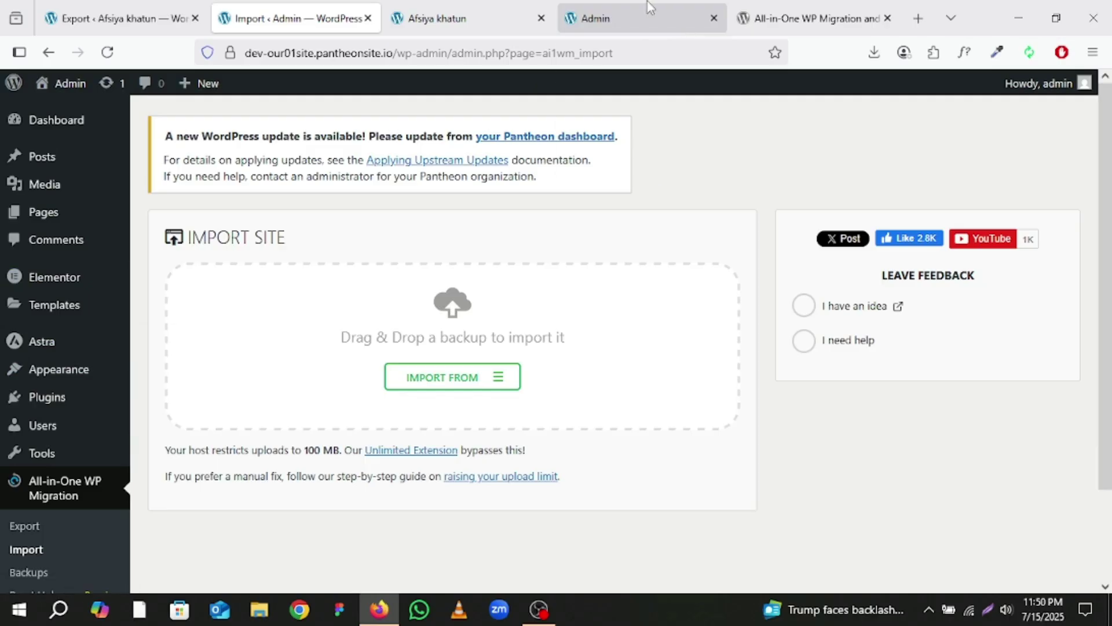
{"action": "mouse_move", "coordinate": [650, 6]}
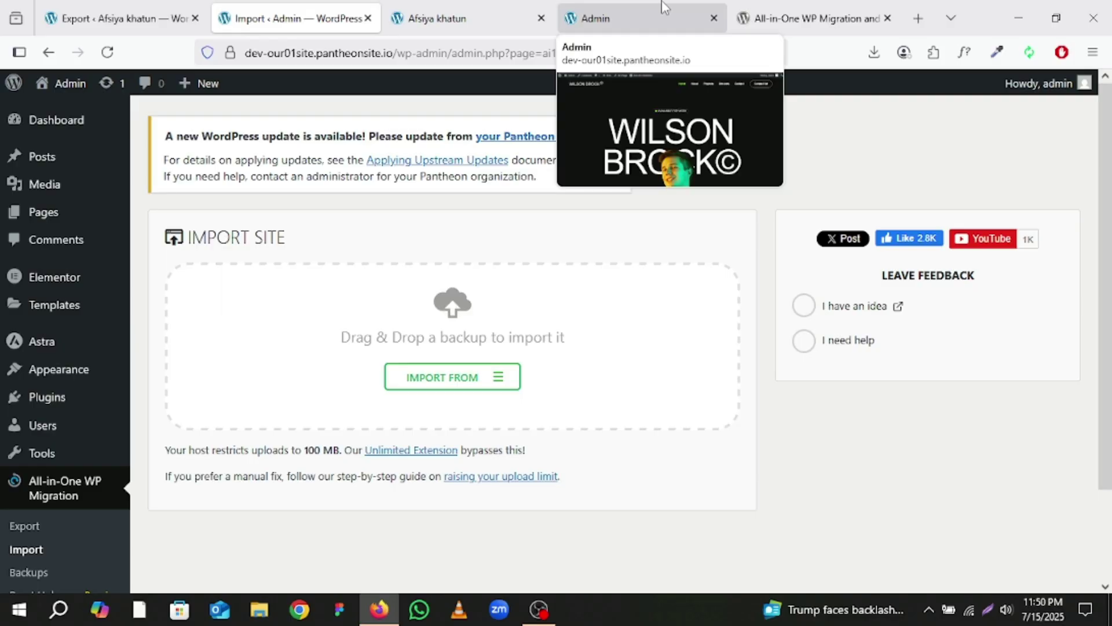
{"action": "left_click", "coordinate": [665, 8]}
Examine the All-in-One WP Migration and Backup page on wordpress.org, covering its description, how-it-works steps, ratings and compatibility notes
{"action": "left_click", "coordinate": [799, 7]}
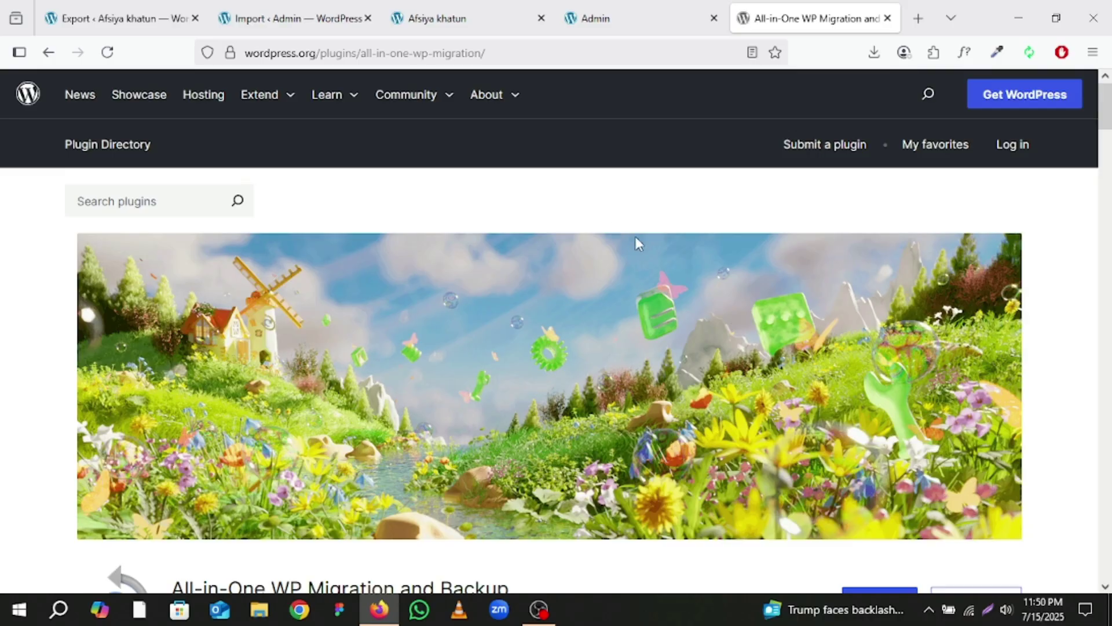
{"action": "scroll", "coordinate": [635, 237], "scroll_direction": "down", "scroll_amount": 5}
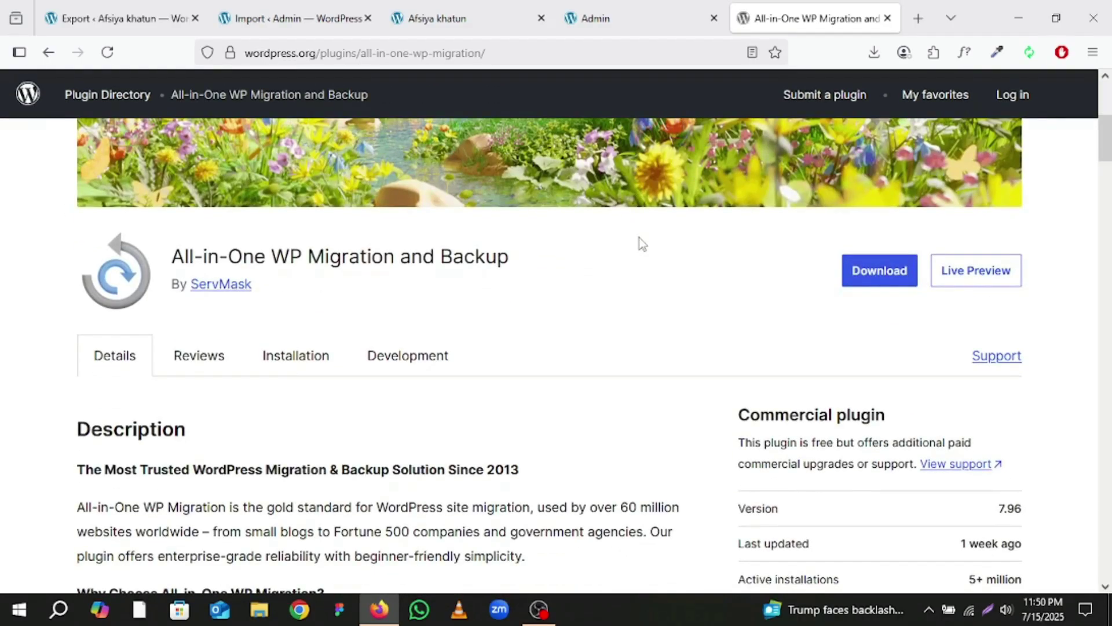
{"action": "scroll", "coordinate": [642, 237], "scroll_direction": "down", "scroll_amount": 3}
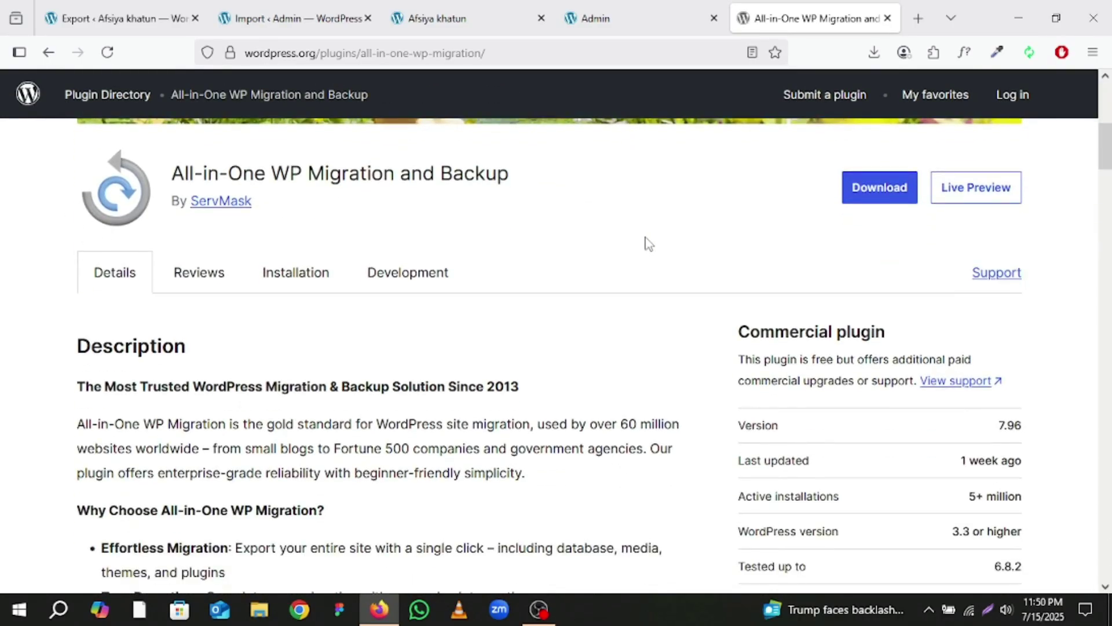
{"action": "scroll", "coordinate": [648, 243], "scroll_direction": "down", "scroll_amount": 12}
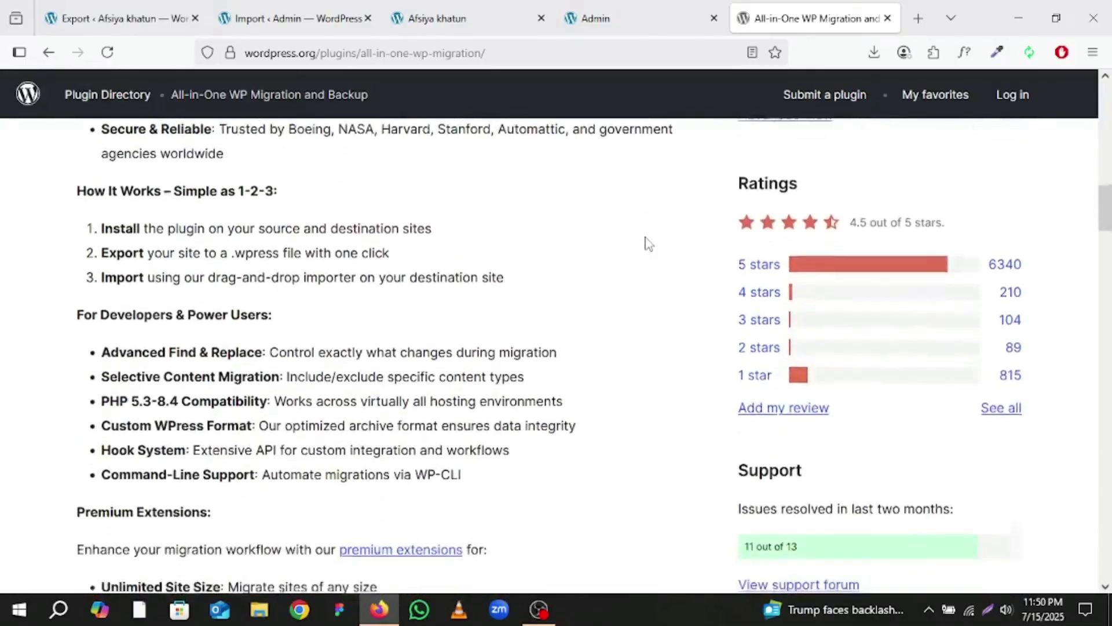
{"action": "scroll", "coordinate": [648, 244], "scroll_direction": "down", "scroll_amount": 1}
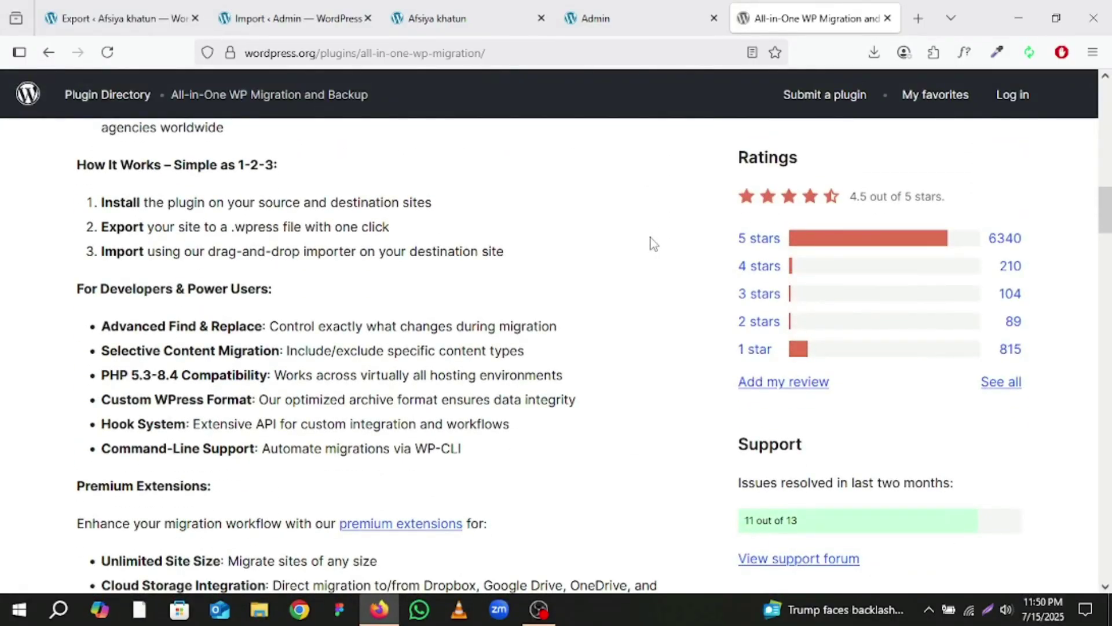
{"action": "scroll", "coordinate": [650, 239], "scroll_direction": "down", "scroll_amount": 10}
{"action": "scroll", "coordinate": [654, 243], "scroll_direction": "down", "scroll_amount": 6}
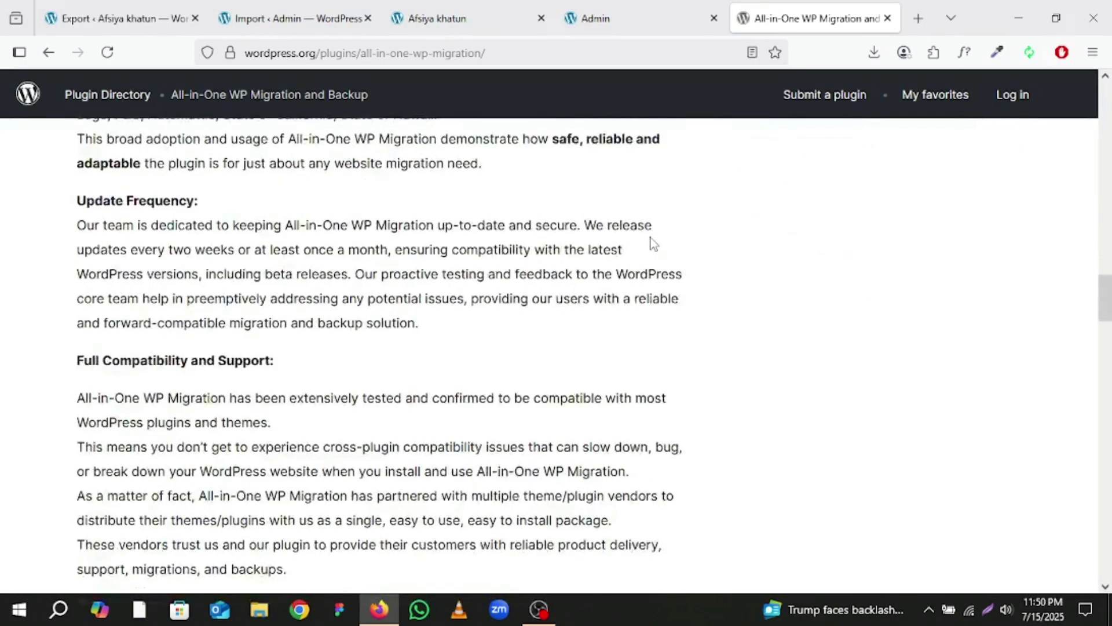
{"action": "scroll", "coordinate": [654, 243], "scroll_direction": "up", "scroll_amount": 18}
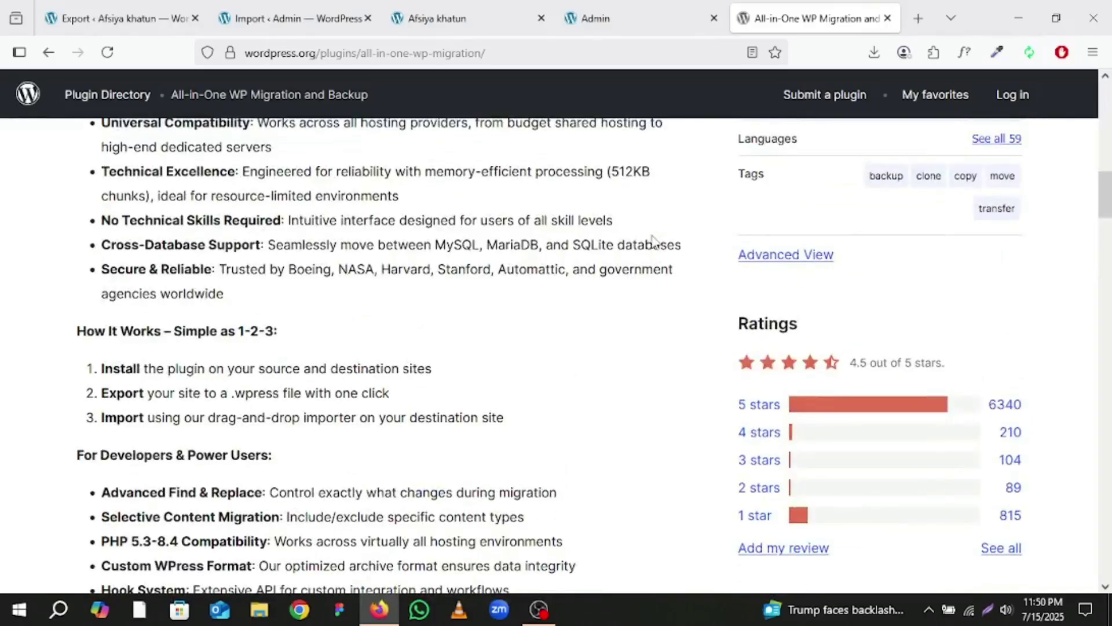
{"action": "scroll", "coordinate": [703, 241], "scroll_direction": "up", "scroll_amount": 7}
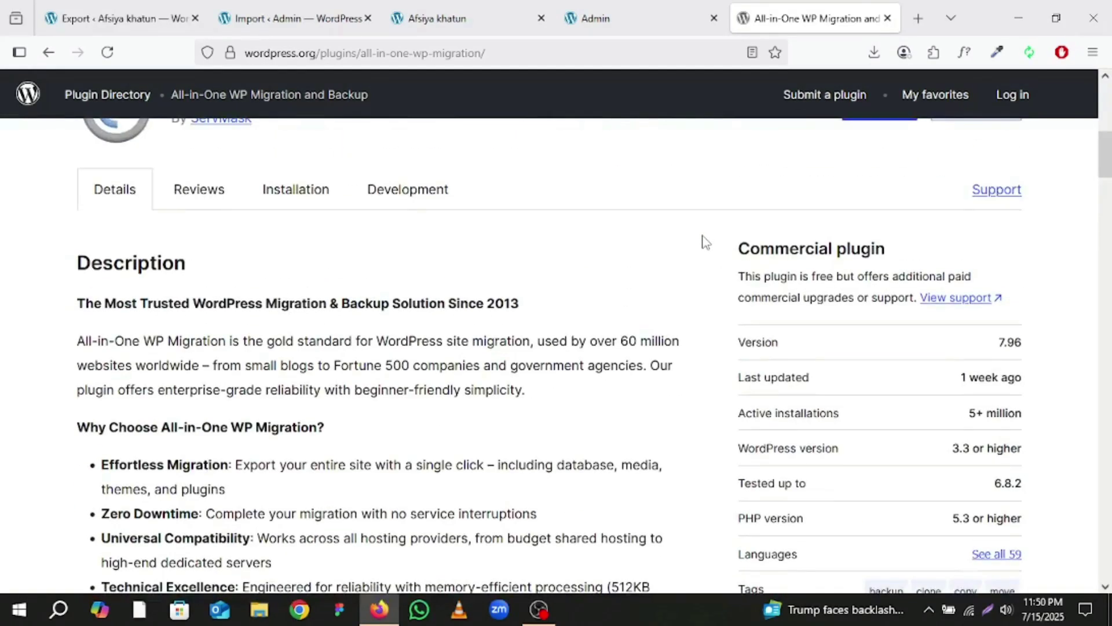
{"action": "scroll", "coordinate": [719, 306], "scroll_direction": "up", "scroll_amount": 4}
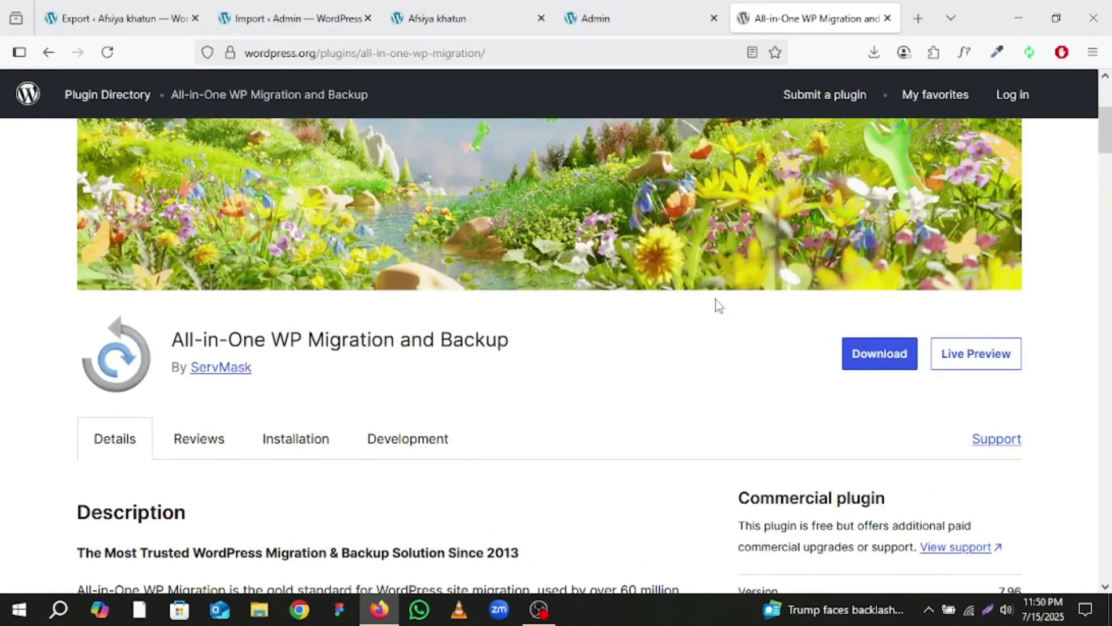
{"action": "scroll", "coordinate": [718, 305], "scroll_direction": "up", "scroll_amount": 3}
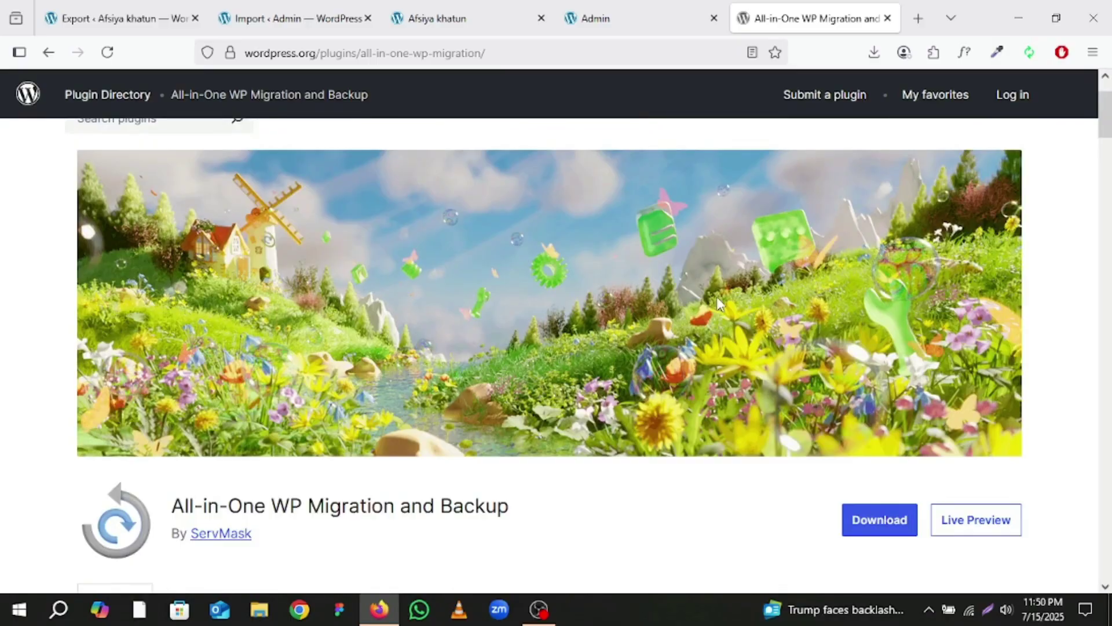
{"action": "scroll", "coordinate": [718, 296], "scroll_direction": "up", "scroll_amount": 2}
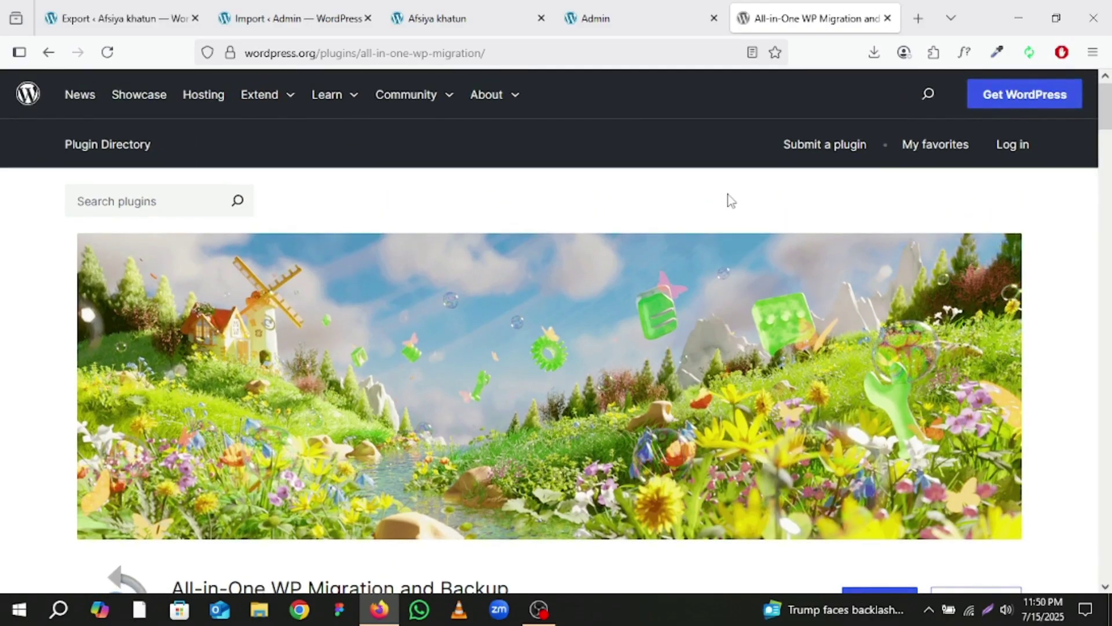
Revisit the destination's front page and compare its import page with the source site's export page
{"action": "left_click", "coordinate": [602, 3]}
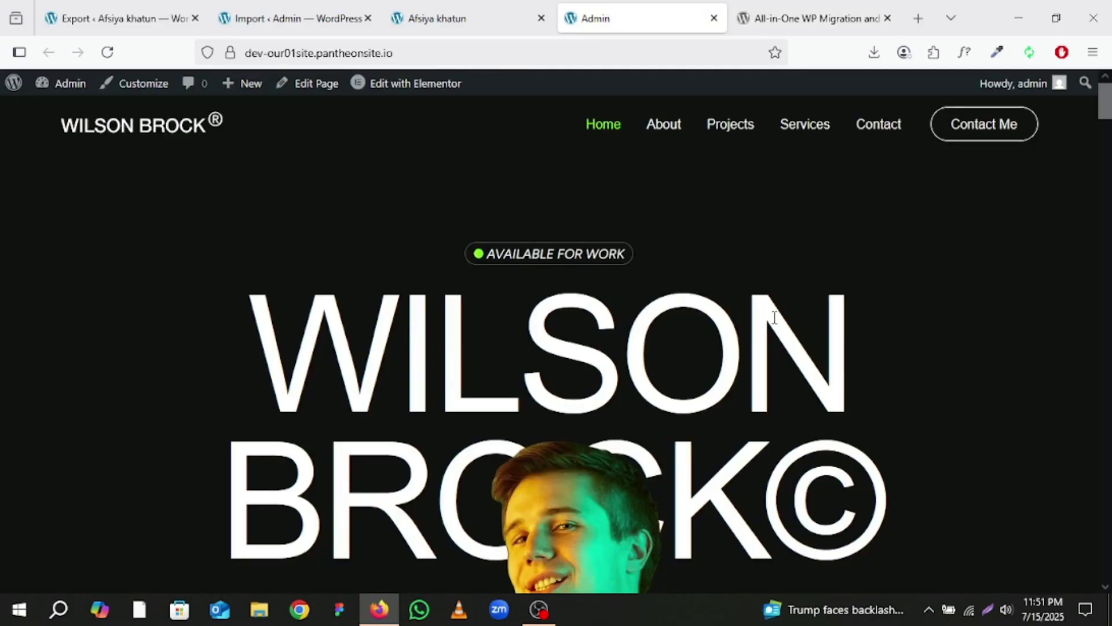
{"action": "left_click", "coordinate": [313, 17]}
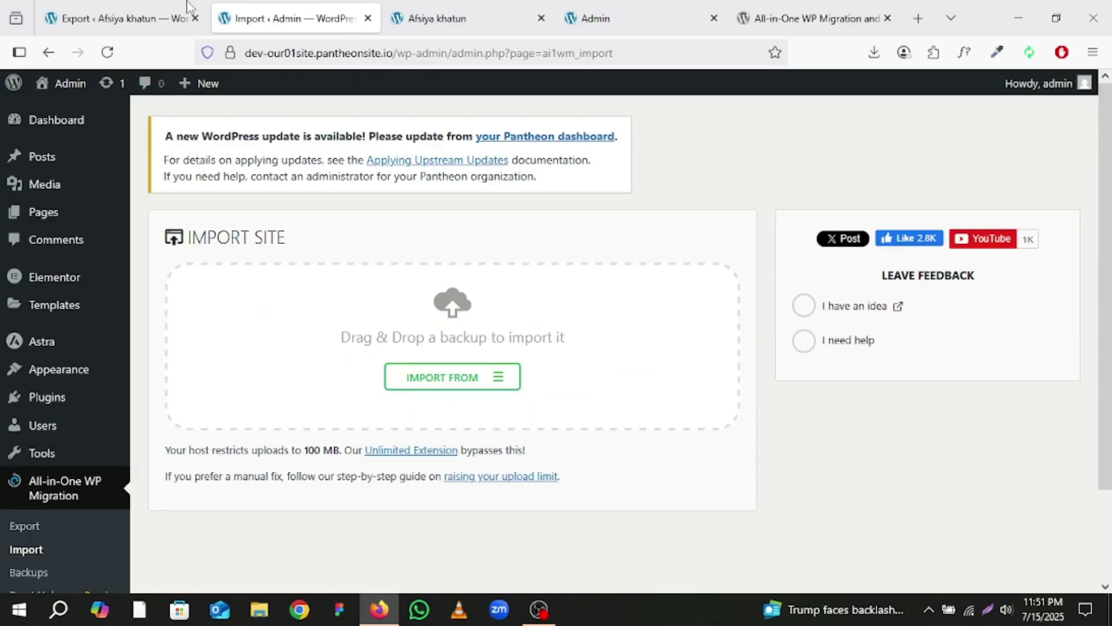
{"action": "left_click", "coordinate": [130, 7]}
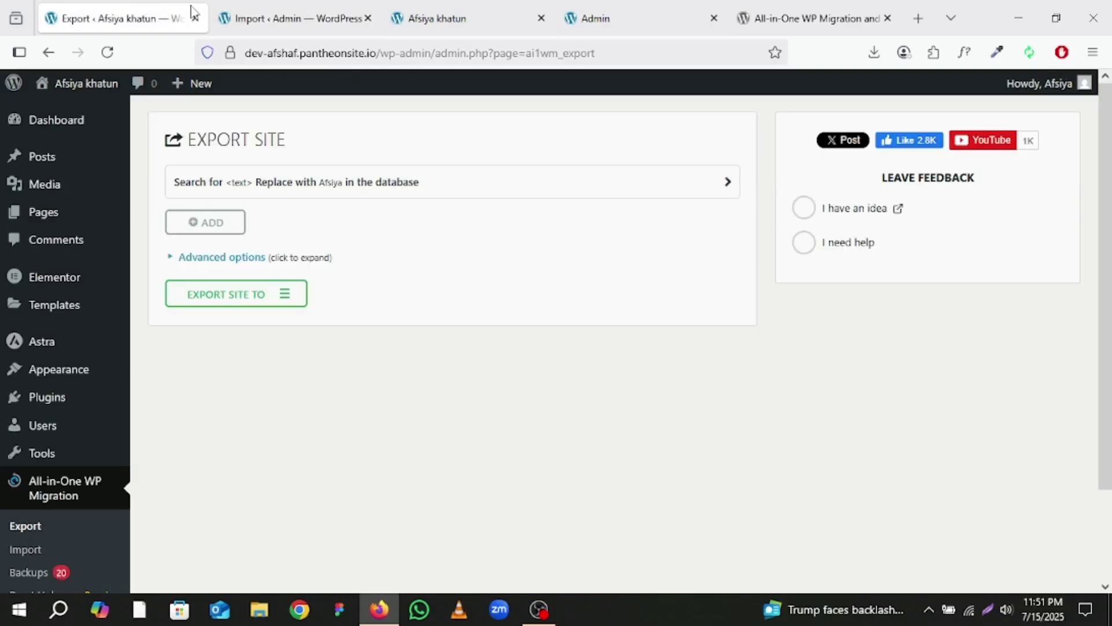
{"action": "left_click", "coordinate": [244, 14]}
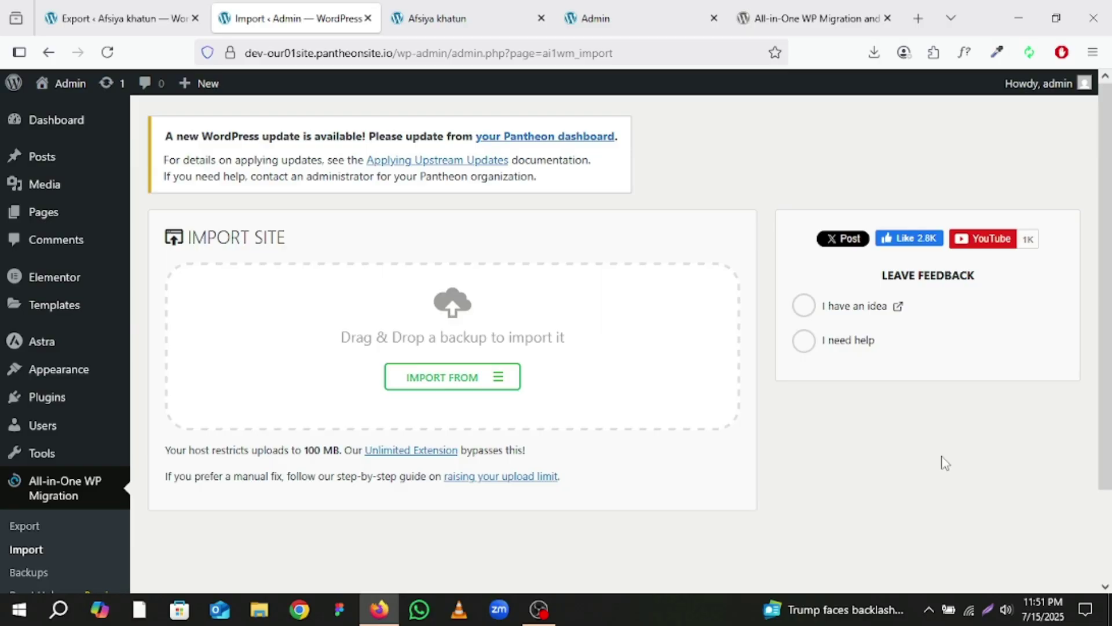
{"action": "left_click", "coordinate": [78, 15]}
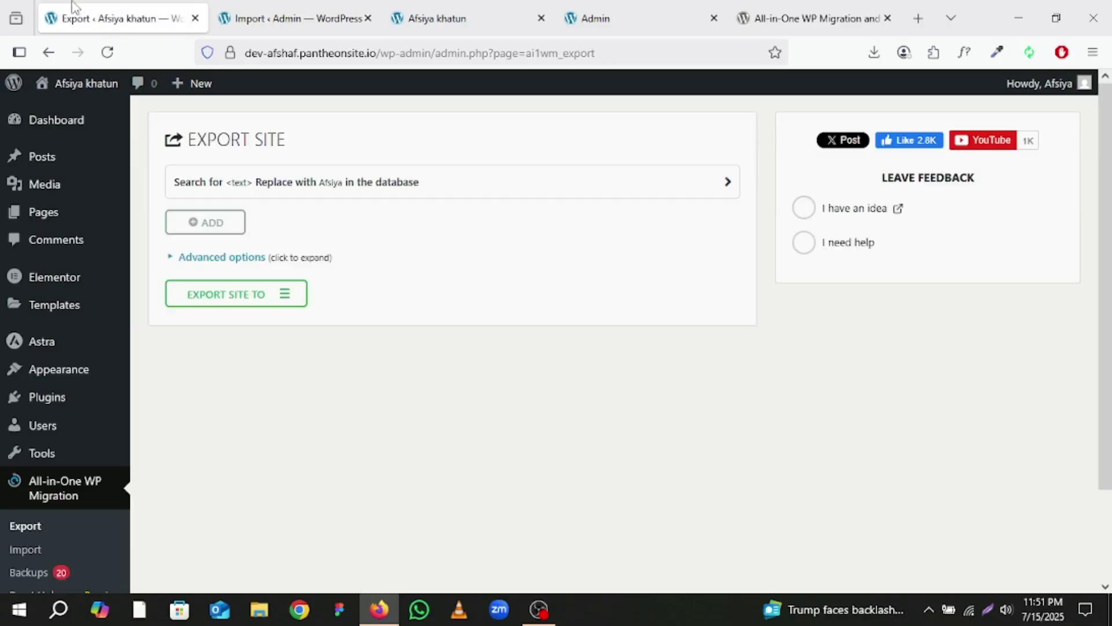